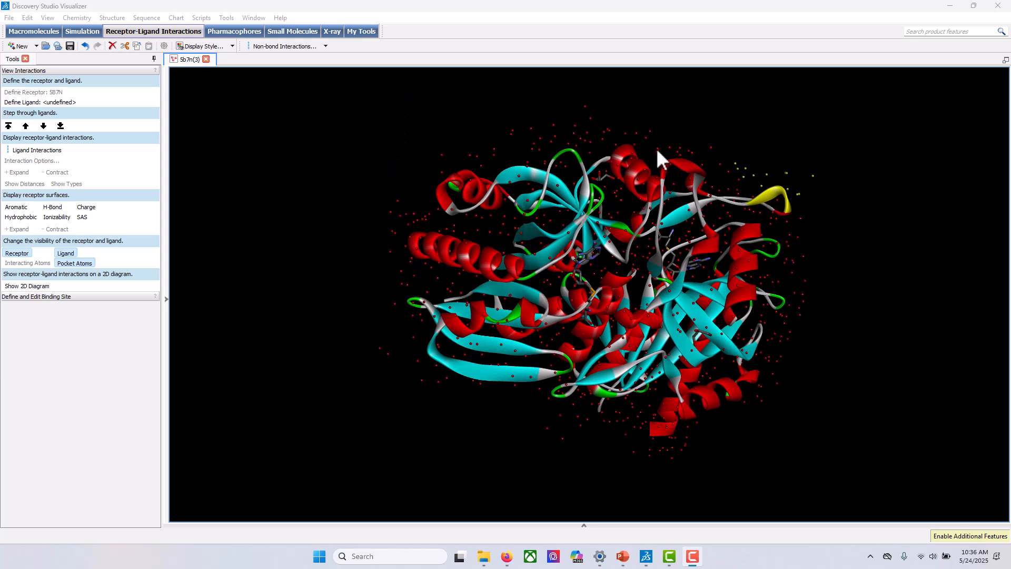
Examine the full 5B7N protein structure from several angles and close up, including its bound ligands and surrounding water
{"action": "right_click", "coordinate": [855, 210]}
{"action": "left_click", "coordinate": [837, 155]}
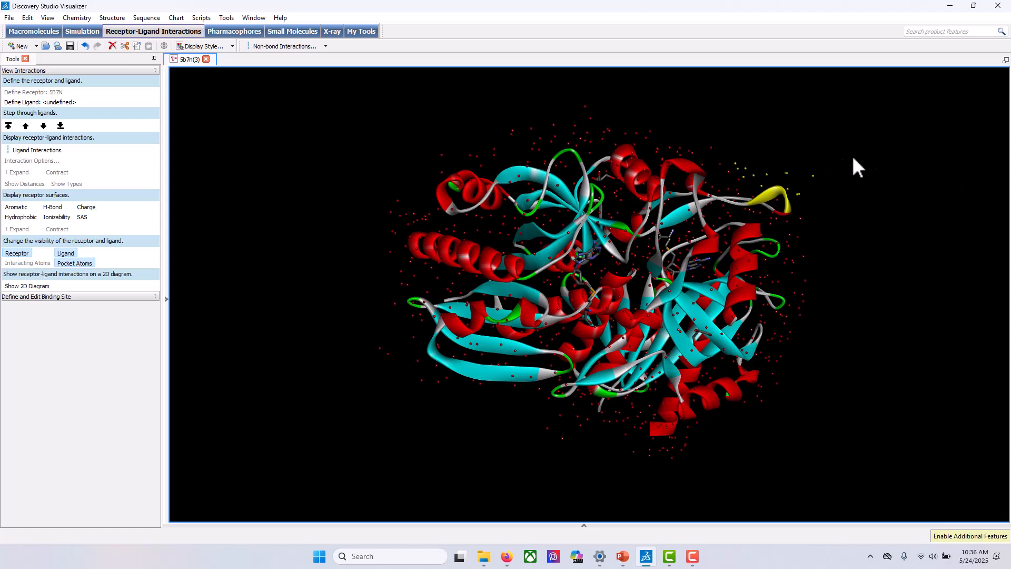
{"action": "left_click", "coordinate": [890, 169]}
{"action": "right_click_drag", "start_coordinate": [889, 169], "coordinate": [838, 233]}
{"action": "left_click_drag", "start_coordinate": [684, 216], "coordinate": [713, 246]}
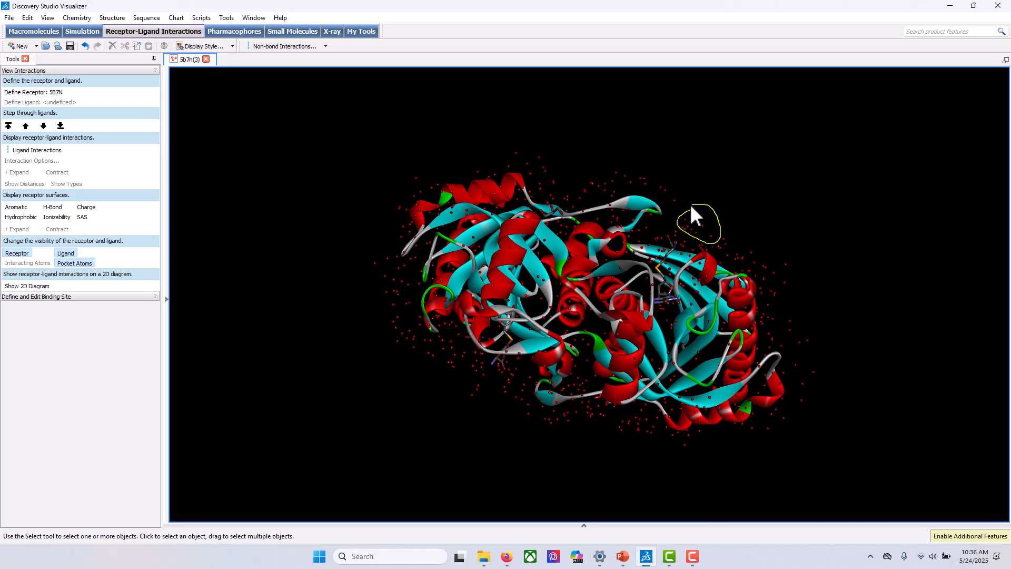
{"action": "left_click_drag", "start_coordinate": [686, 210], "coordinate": [686, 210]}
{"action": "scroll", "coordinate": [748, 203], "scroll_direction": "up", "scroll_amount": 3}
{"action": "scroll", "coordinate": [764, 217], "scroll_direction": "up", "scroll_amount": 2}
{"action": "right_click_drag", "start_coordinate": [890, 180], "coordinate": [864, 180]}
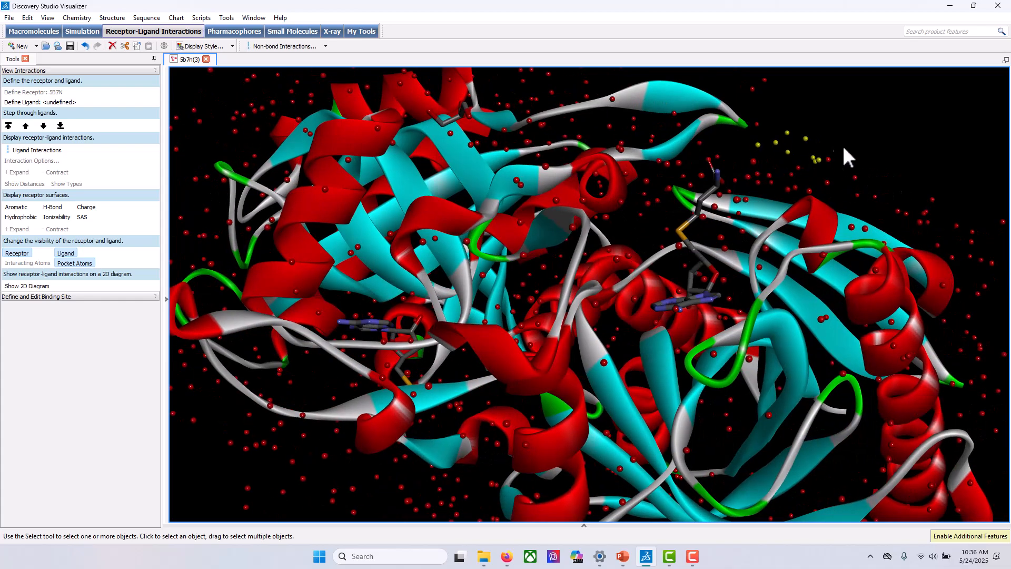
{"action": "scroll", "coordinate": [859, 138], "scroll_direction": "down", "scroll_amount": 3}
{"action": "right_click_drag", "start_coordinate": [837, 227], "coordinate": [785, 302]}
{"action": "right_click", "coordinate": [884, 306]}
{"action": "key", "text": "Escape"}
{"action": "right_click_drag", "start_coordinate": [856, 312], "coordinate": [907, 249]}
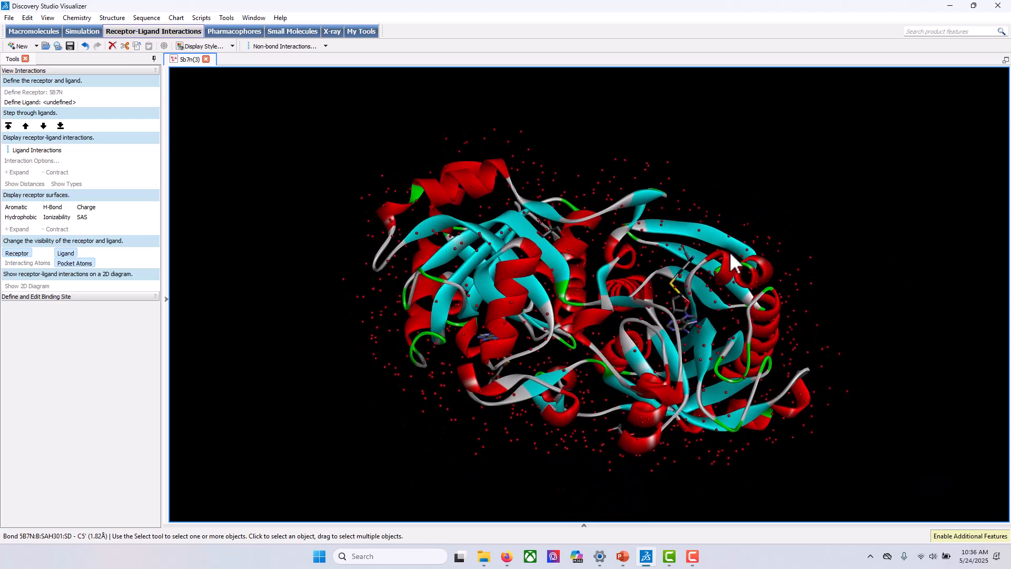
Show the structure hierarchy and copy the first chain A of 5B7N
{"action": "left_click", "coordinate": [166, 299]}
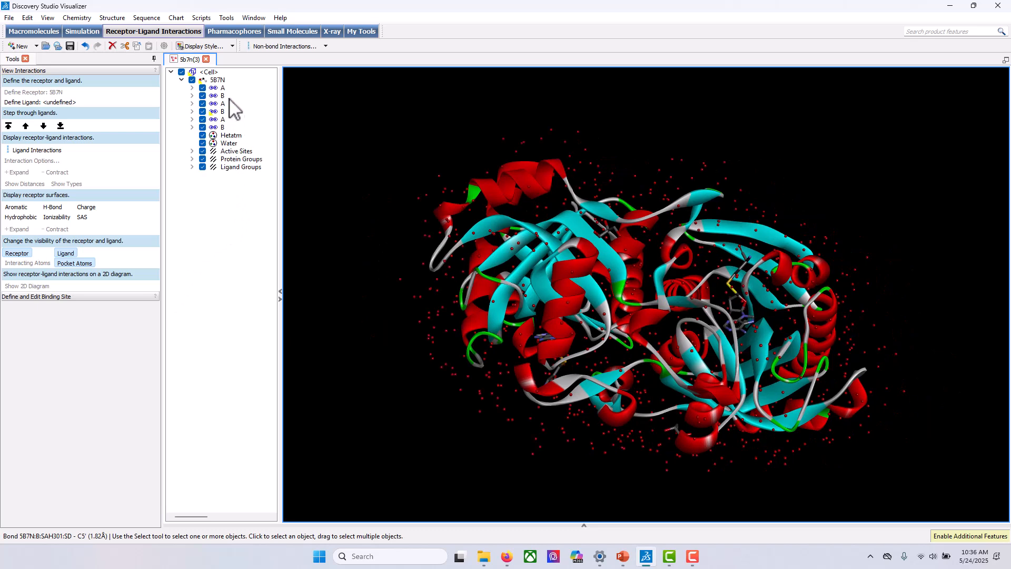
{"action": "left_click", "coordinate": [223, 88]}
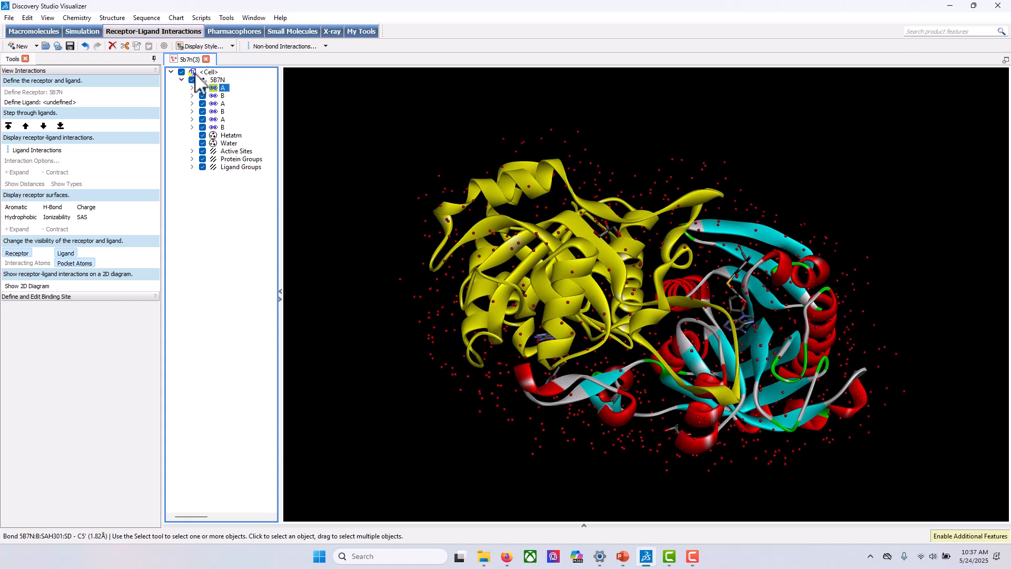
{"action": "right_click", "coordinate": [224, 92]}
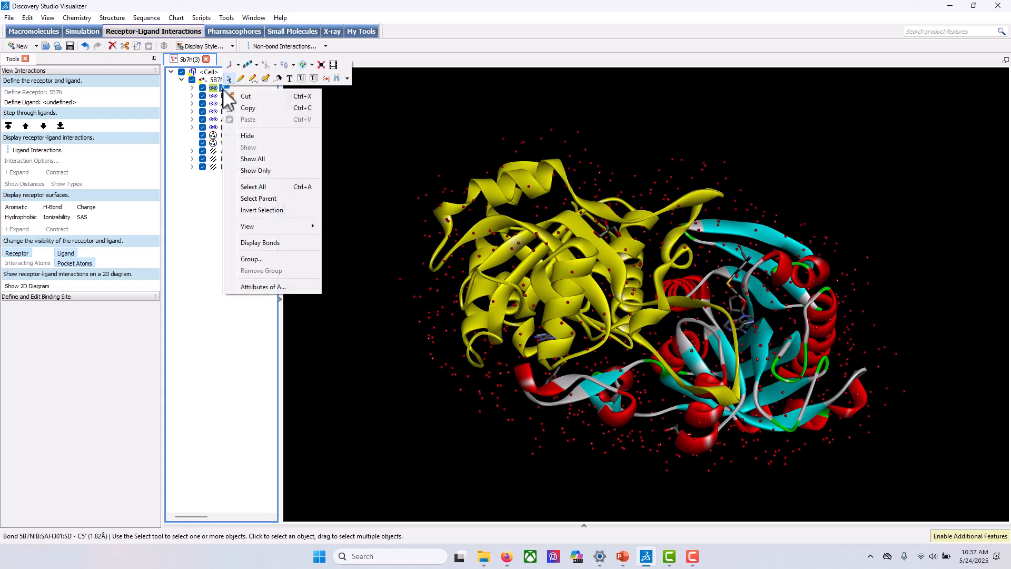
{"action": "left_click", "coordinate": [244, 108]}
{"action": "left_click", "coordinate": [388, 48]}
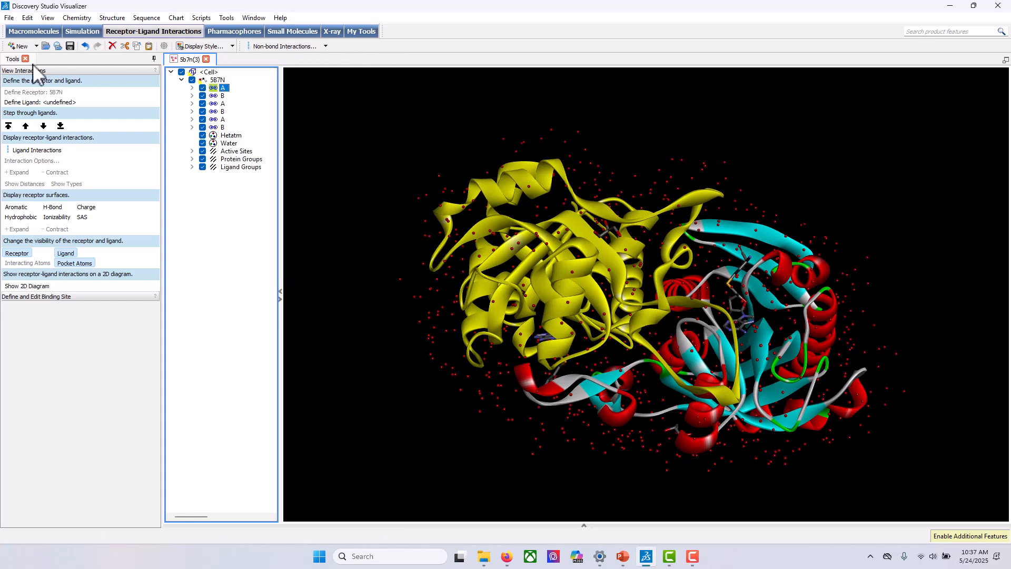
Create a new molecule window, paste the copied chain A into its hierarchy, and clear the selection
{"action": "left_click", "coordinate": [18, 46]}
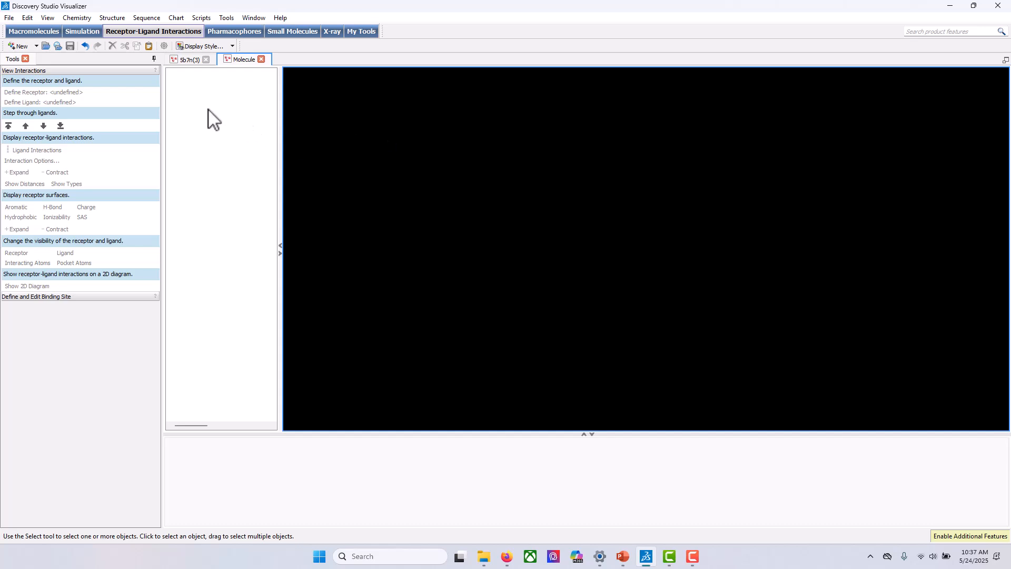
{"action": "right_click", "coordinate": [206, 108]}
{"action": "left_click", "coordinate": [221, 114]}
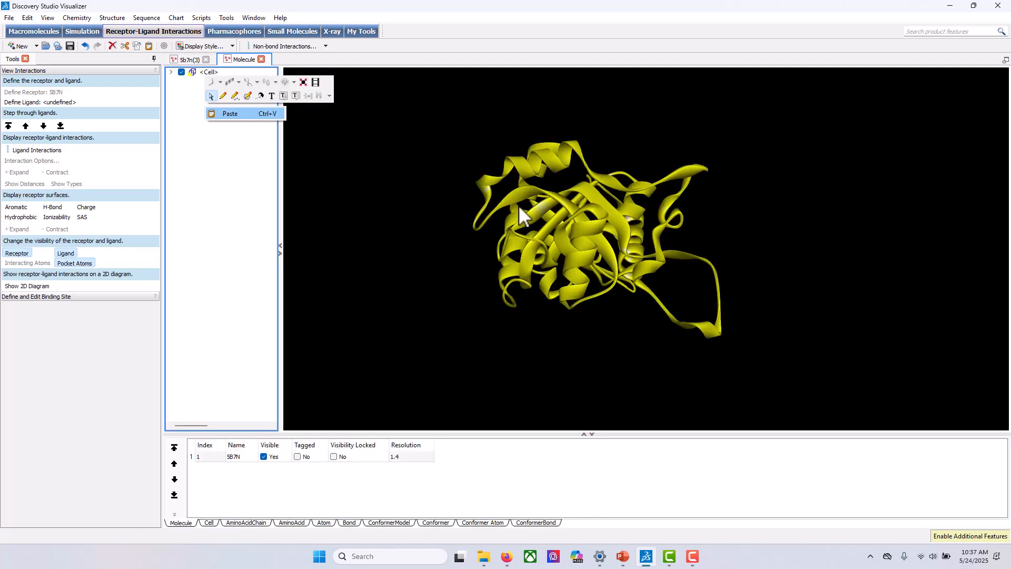
{"action": "right_click", "coordinate": [791, 254]}
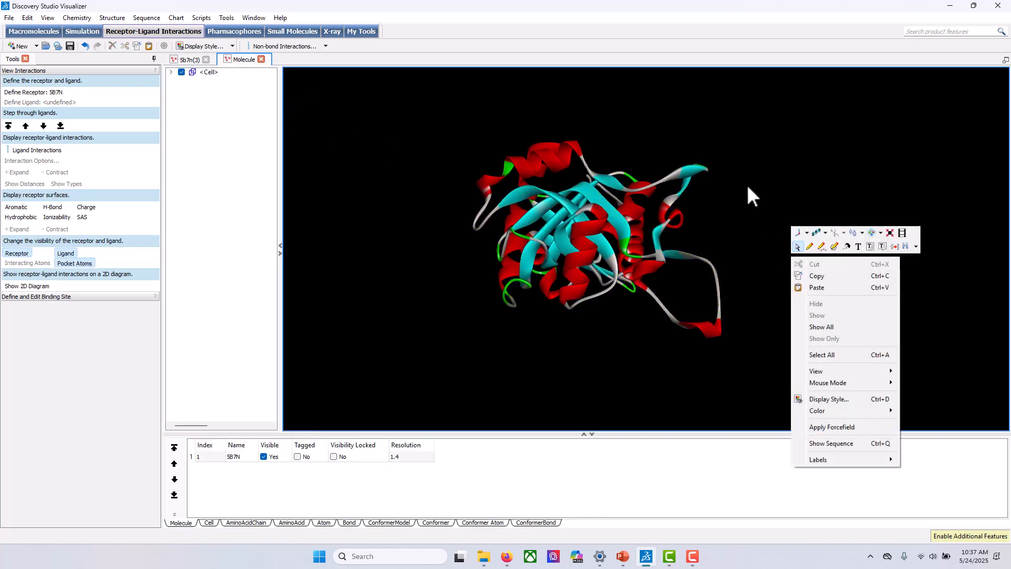
{"action": "left_click", "coordinate": [814, 196]}
Select the terminal residue PHE275 at the free end of the helix in the isolated chain A
{"action": "right_click_drag", "start_coordinate": [814, 197], "coordinate": [485, 228]}
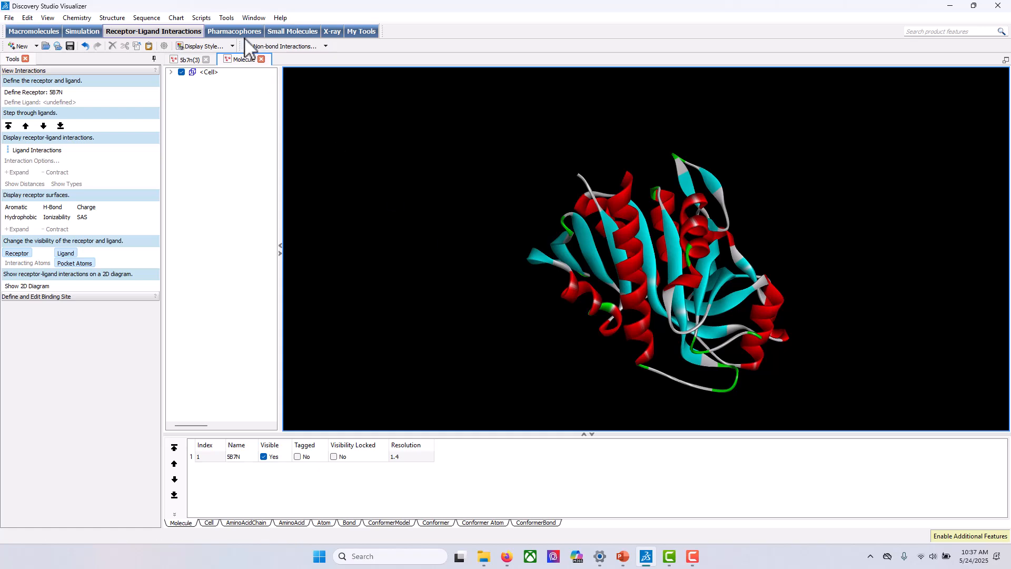
{"action": "key", "text": "F10"}
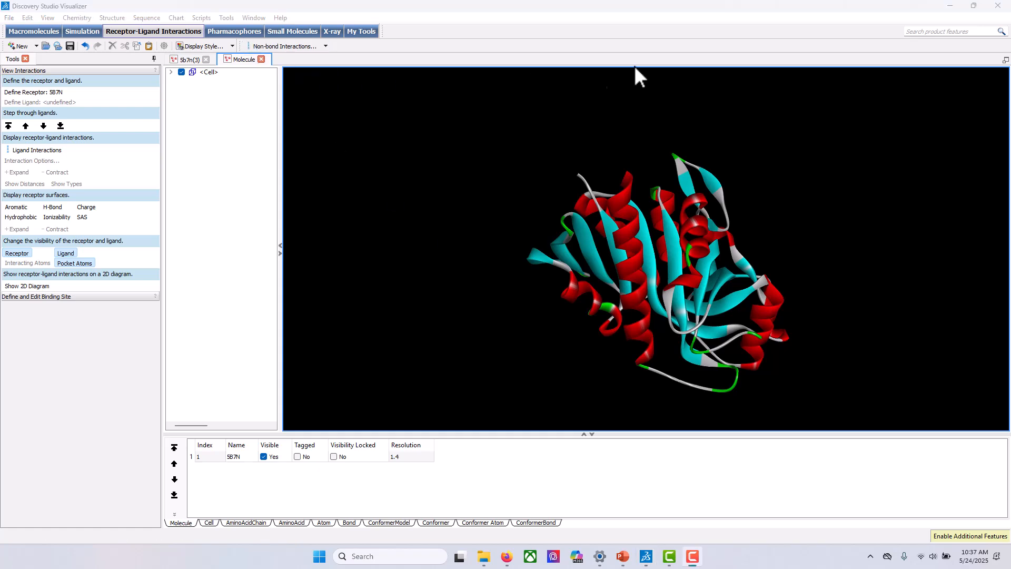
{"action": "right_click_drag", "start_coordinate": [738, 102], "coordinate": [529, 186]}
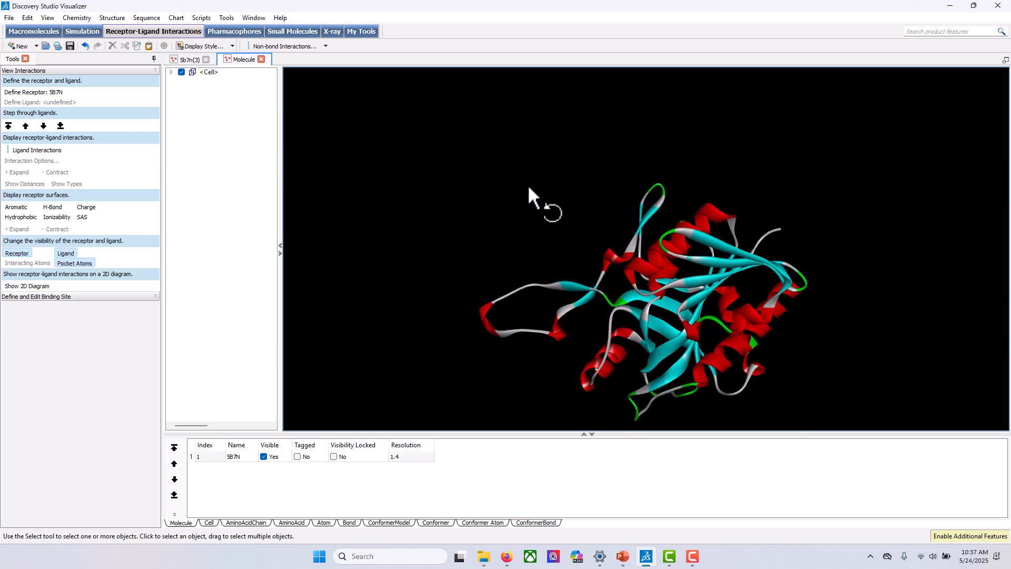
{"action": "right_click_drag", "start_coordinate": [887, 260], "coordinate": [726, 228]}
{"action": "scroll", "coordinate": [708, 218], "scroll_direction": "up", "scroll_amount": 5}
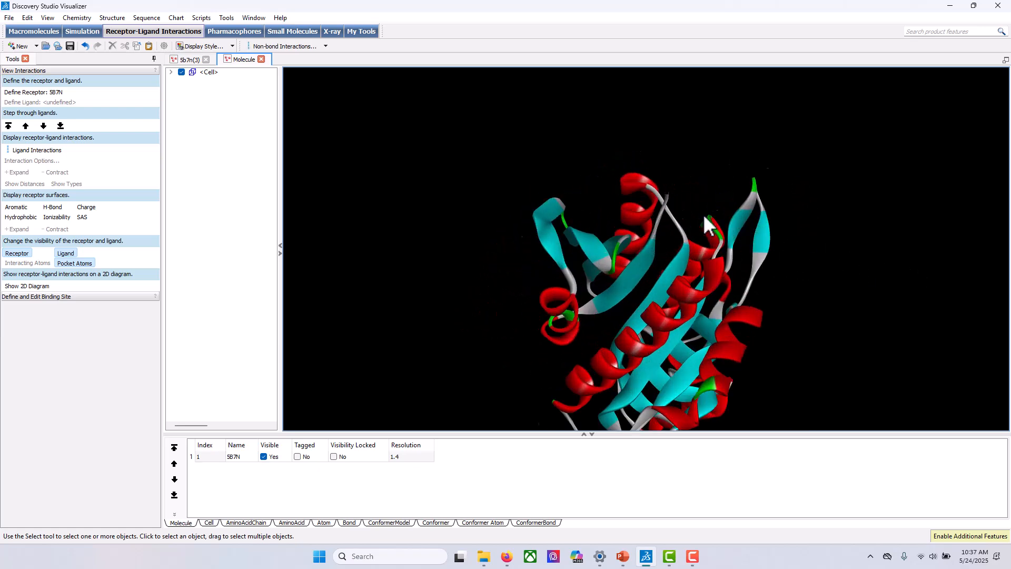
{"action": "right_click_drag", "start_coordinate": [769, 202], "coordinate": [514, 131]}
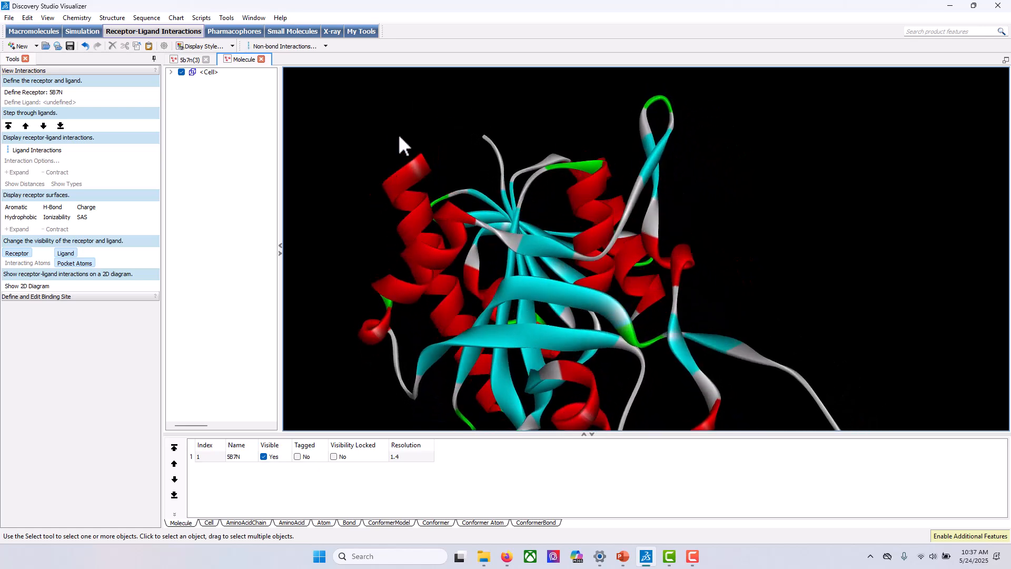
{"action": "left_click", "coordinate": [423, 168]}
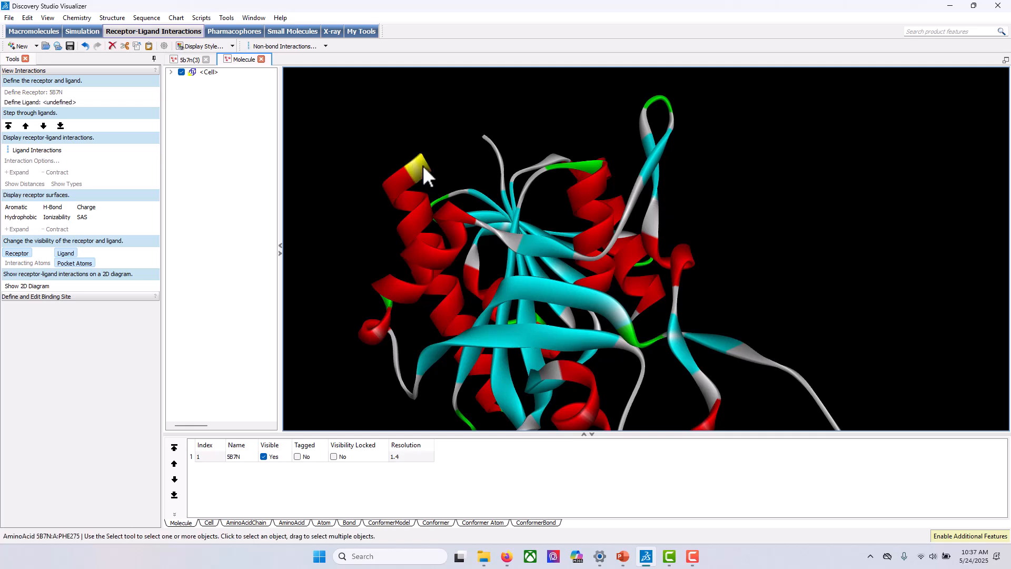
Expand the hierarchy down to chain A's residues and locate the selected terminal residue in the list
{"action": "left_click", "coordinate": [171, 72]}
{"action": "left_click", "coordinate": [181, 80]}
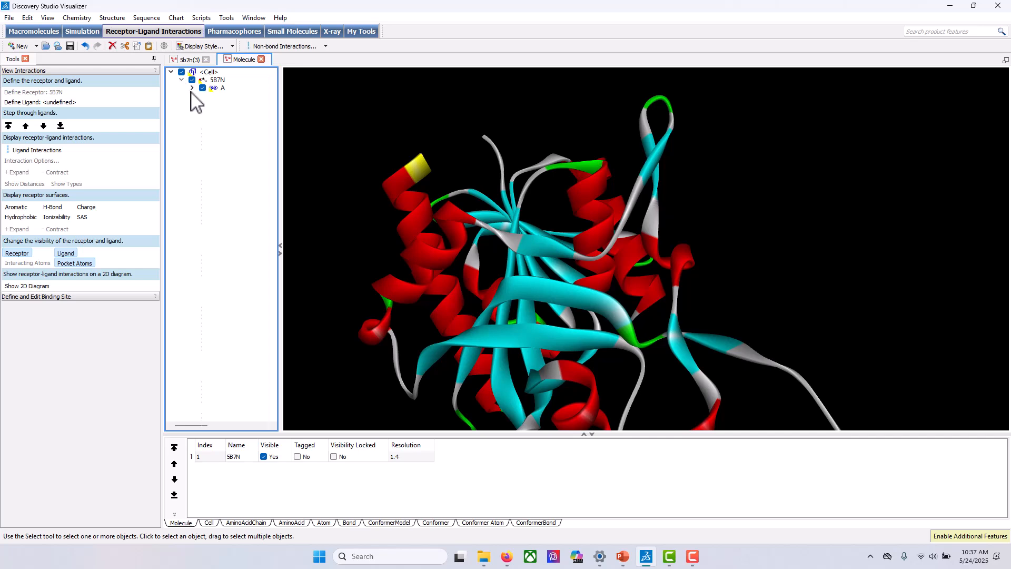
{"action": "left_click", "coordinate": [192, 88]}
{"action": "left_click_drag", "start_coordinate": [267, 108], "coordinate": [266, 409]}
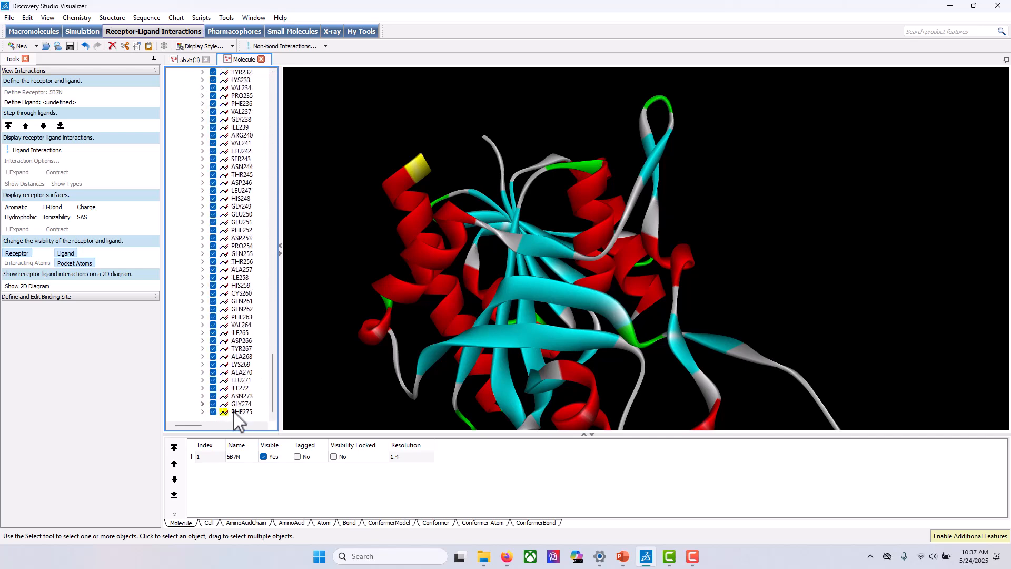
Select the chain's other free end, SER28 and ALA29, and review the residue list before clearing the selection
{"action": "left_click_drag", "start_coordinate": [270, 406], "coordinate": [264, 112]}
{"action": "left_click", "coordinate": [483, 136]}
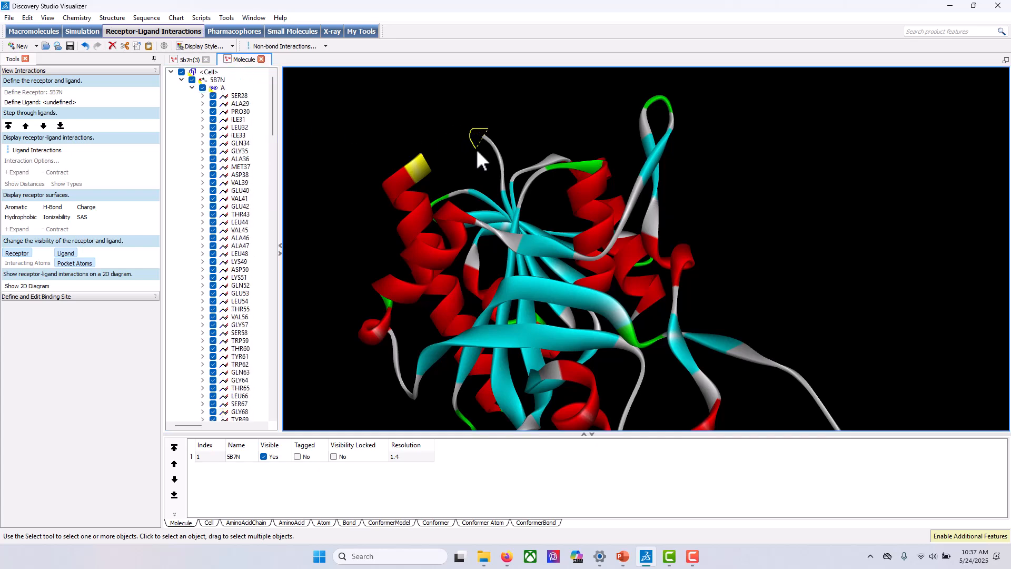
{"action": "left_click", "coordinate": [485, 127]}
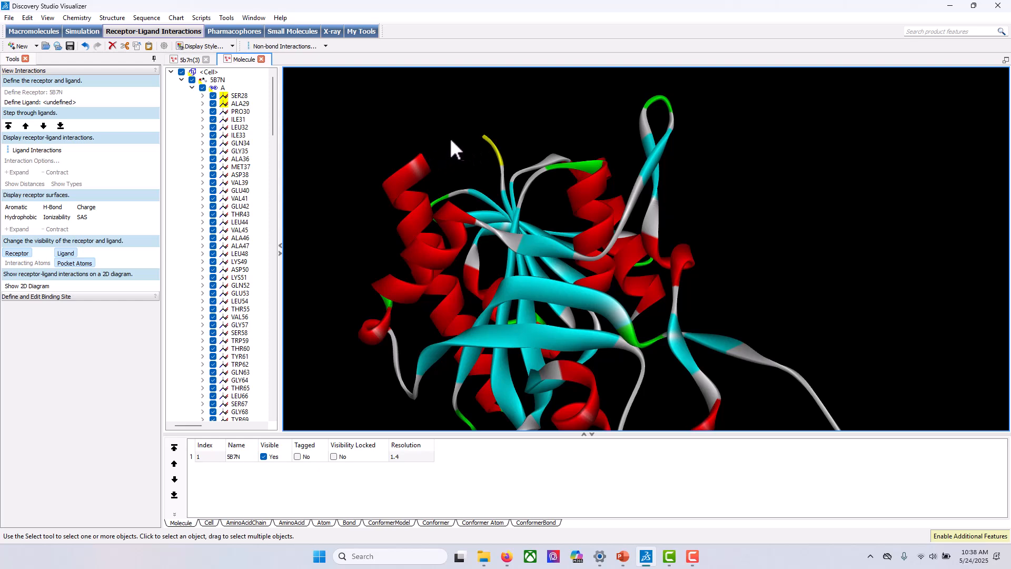
{"action": "left_click", "coordinate": [273, 104]}
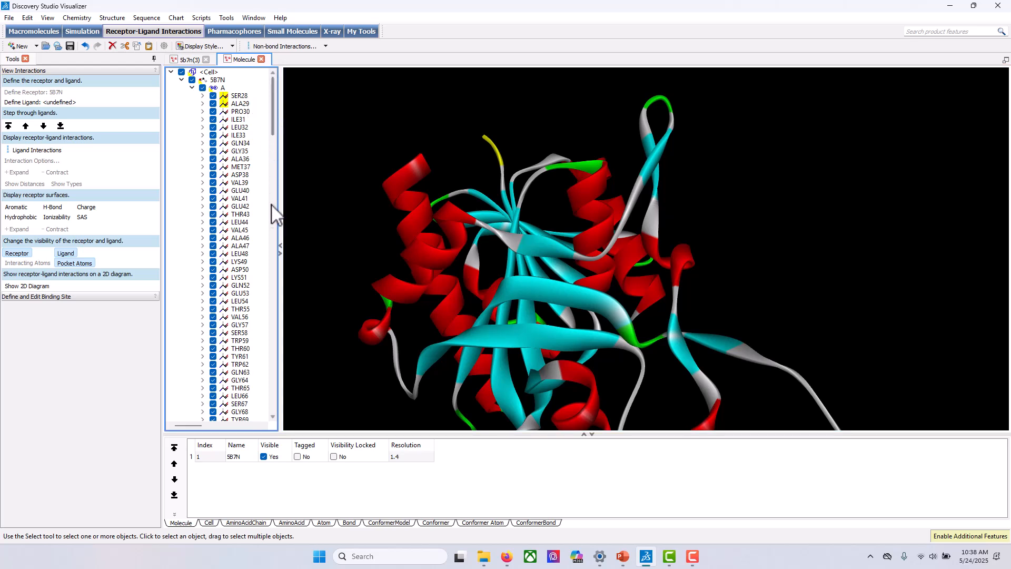
{"action": "scroll", "coordinate": [272, 138], "scroll_direction": "down", "scroll_amount": 4}
{"action": "left_click_drag", "start_coordinate": [271, 139], "coordinate": [292, 264]}
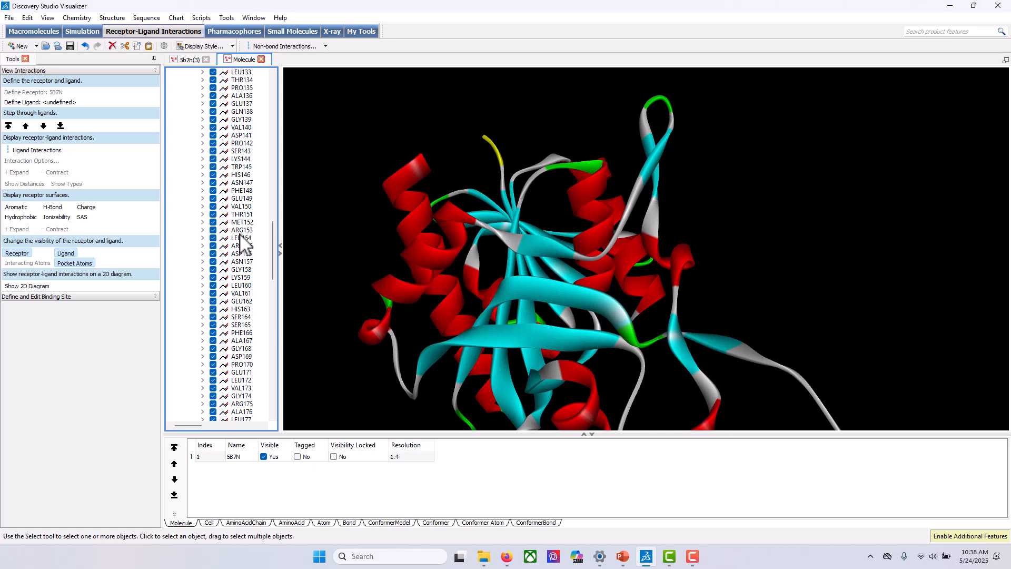
{"action": "left_click_drag", "start_coordinate": [273, 250], "coordinate": [245, 99]}
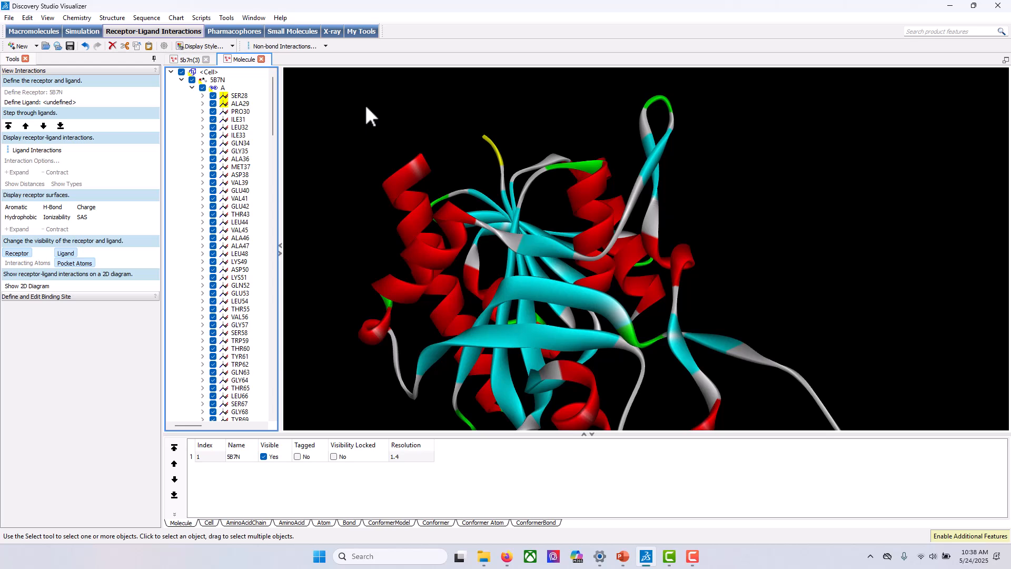
{"action": "right_click", "coordinate": [853, 195]}
{"action": "left_click", "coordinate": [813, 193]}
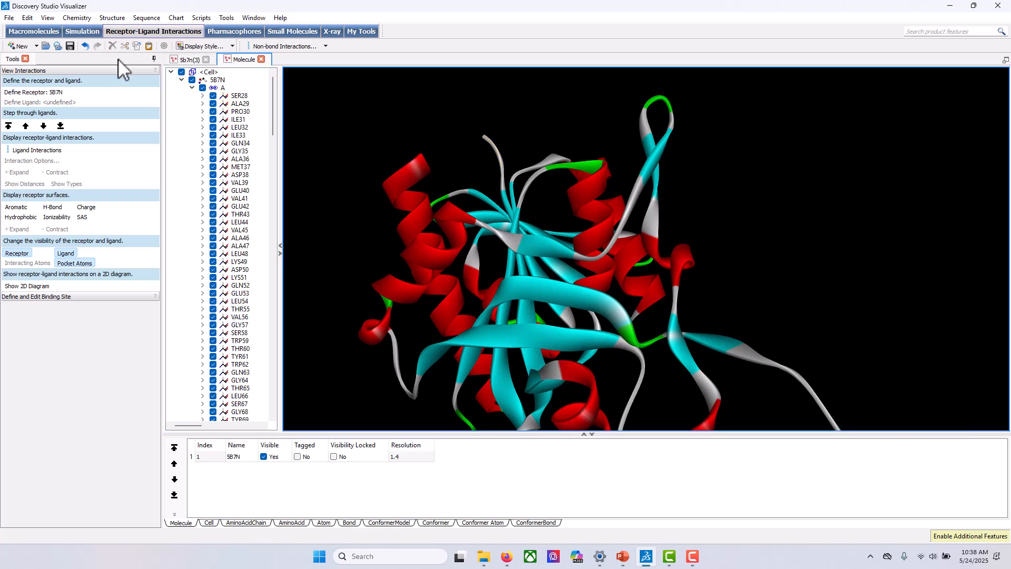
Start saving the isolated chain as a new file in the Protein Data Bank Files (*.pdb;*.pdb1;*.ent) format
{"action": "left_click", "coordinate": [9, 18]}
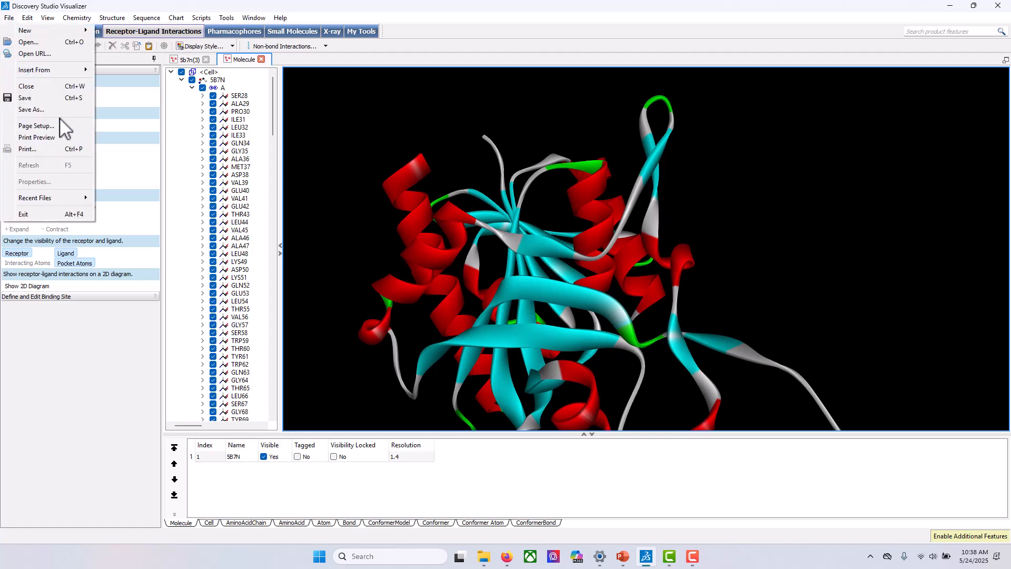
{"action": "left_click", "coordinate": [58, 109]}
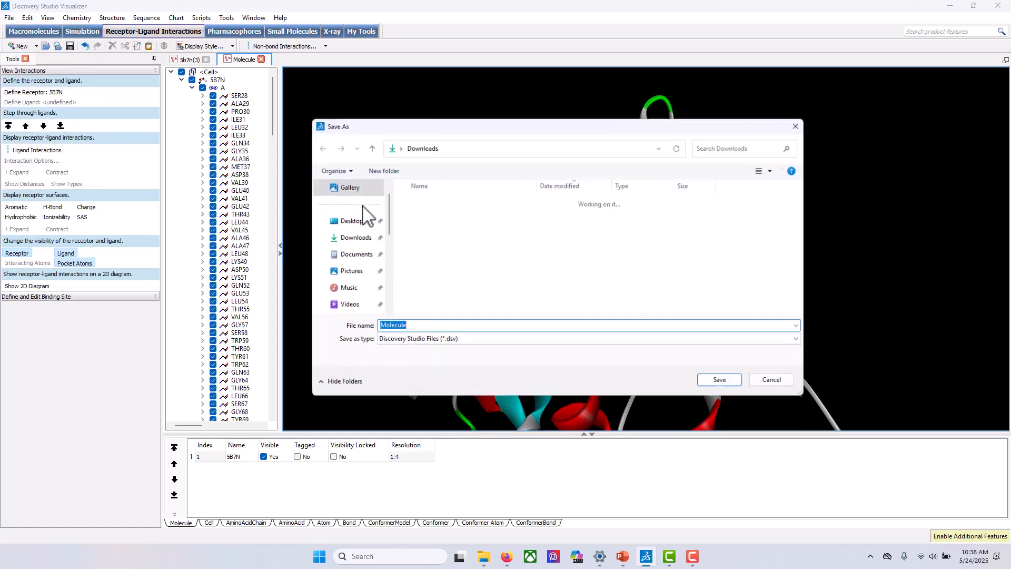
{"action": "left_click", "coordinate": [431, 341]}
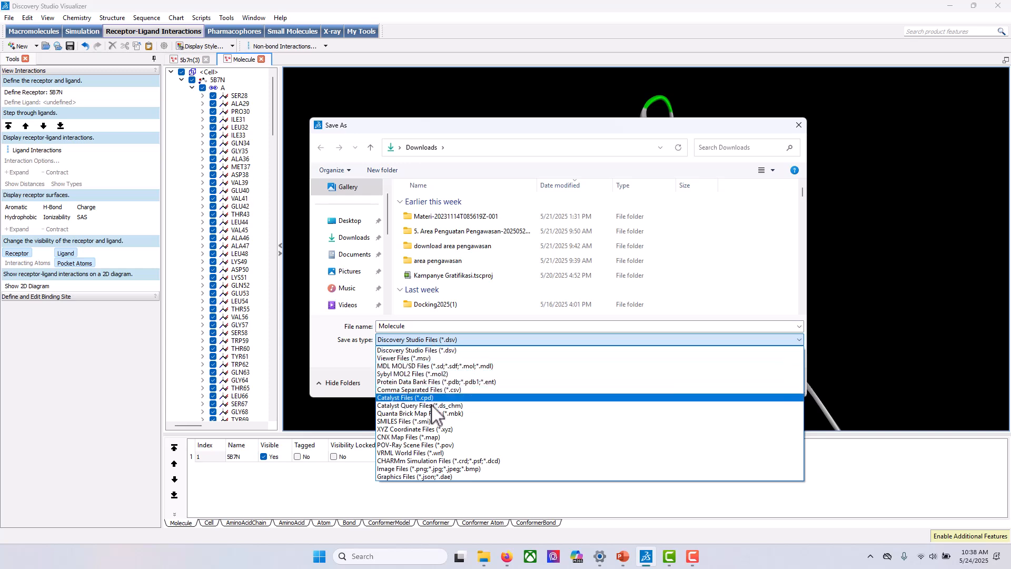
{"action": "left_click", "coordinate": [427, 382]}
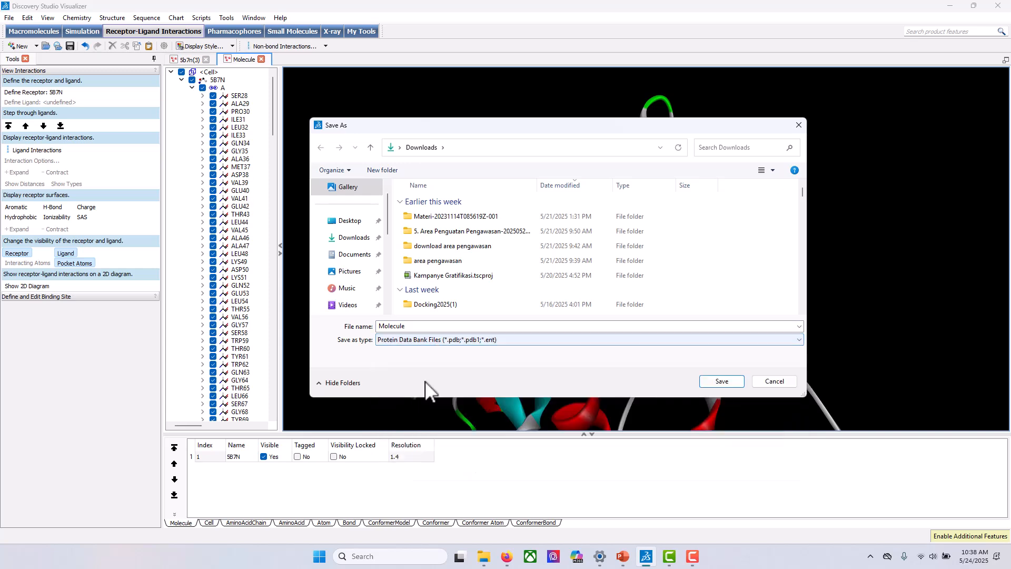
Name the file reseptor_a-5b7n.pdb in place of the default name
{"action": "double_click", "coordinate": [409, 326]}
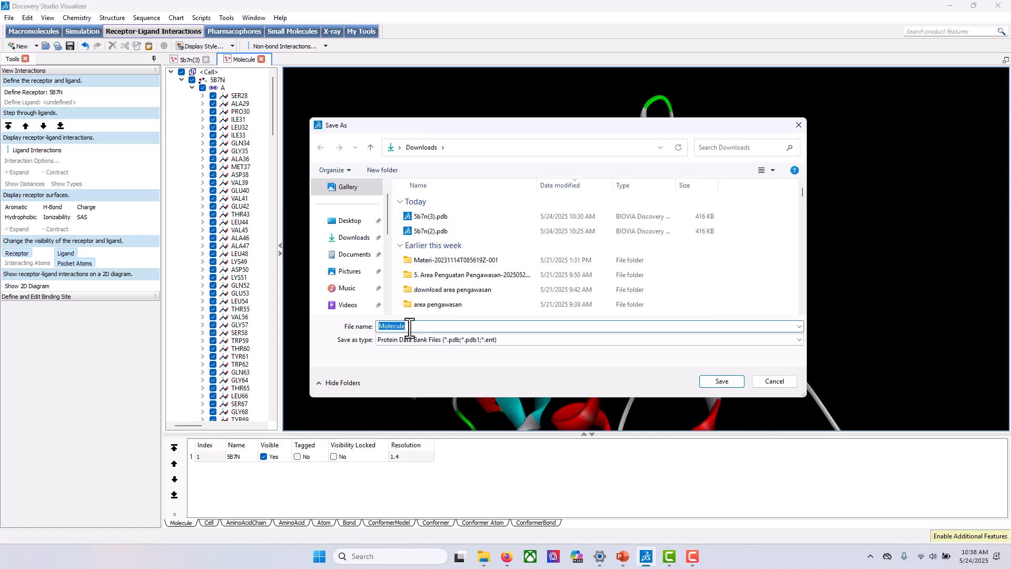
{"action": "type", "text": "5"}
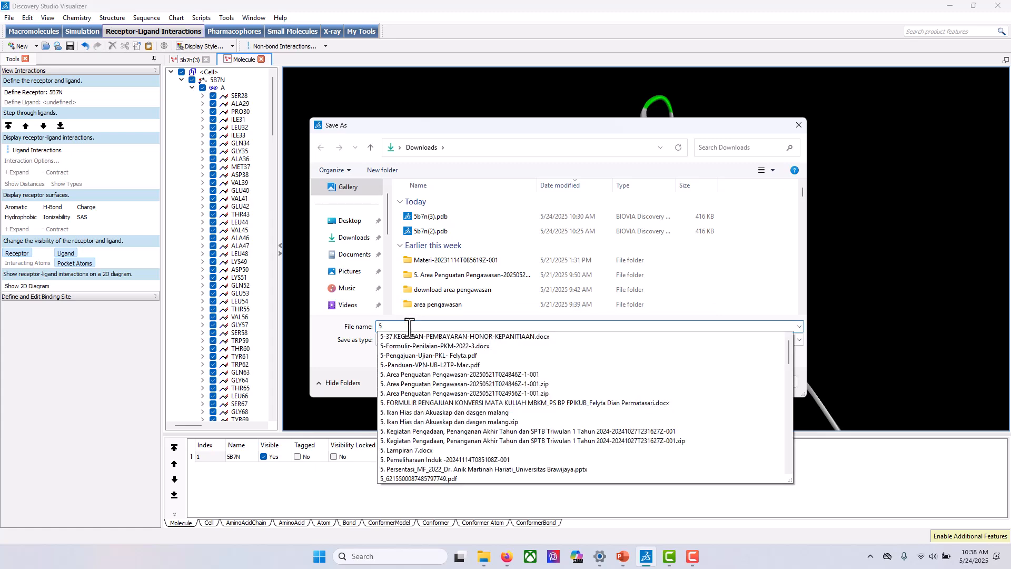
{"action": "key", "text": "BackSpace"}
{"action": "type", "text": "resept"}
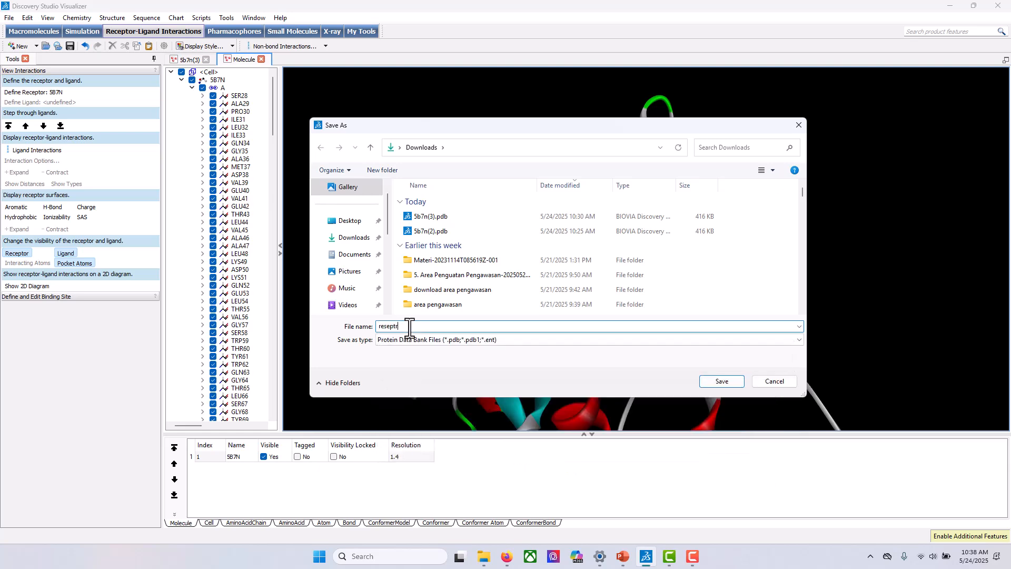
{"action": "type", "text": "or"}
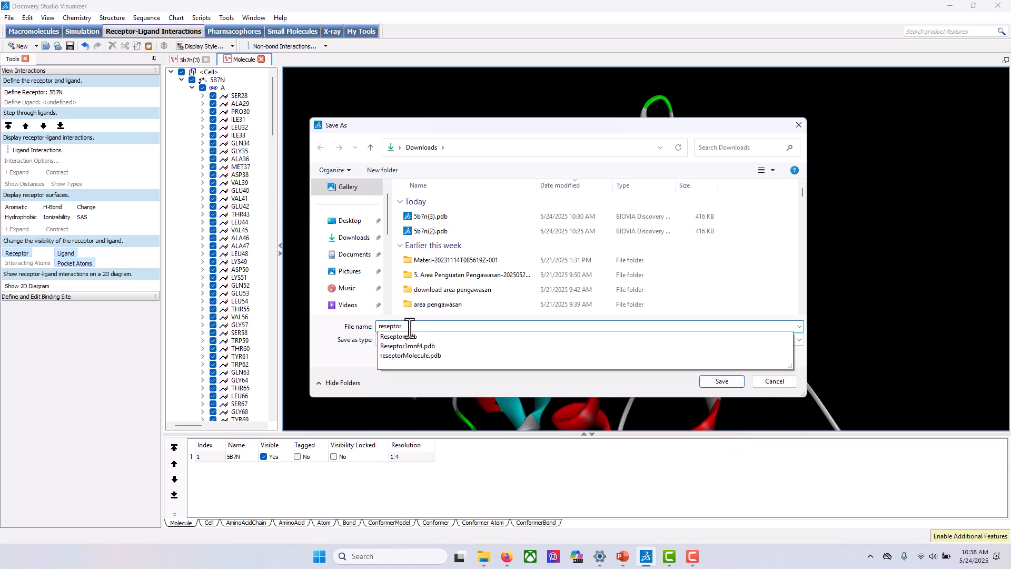
{"action": "type", "text": "_asn"}
{"action": "key", "text": "BackSpace"}
{"action": "type", "text": "b7n"}
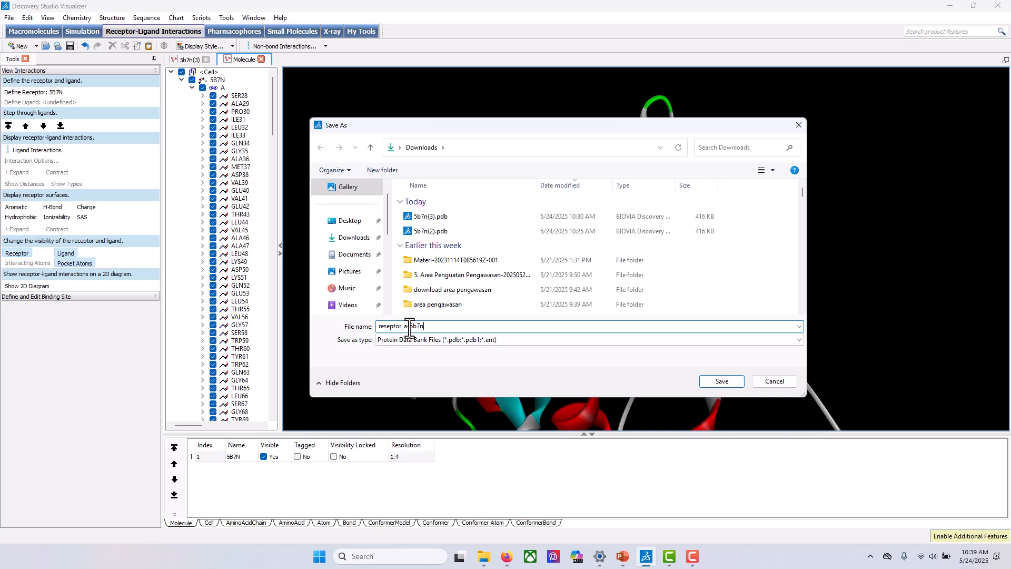
{"action": "type", "text": ".pdb"}
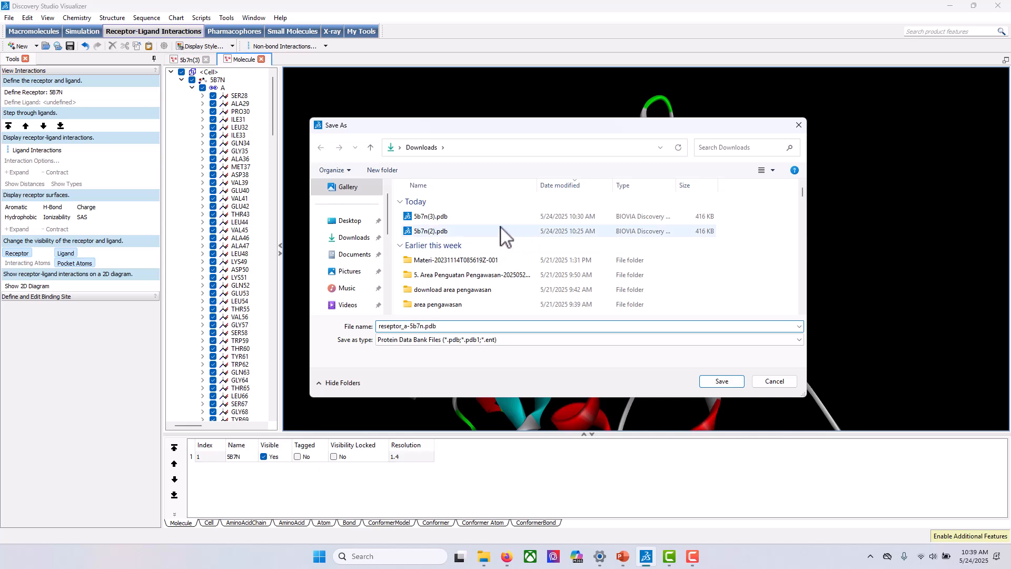
Create a folder named TutorialDocking2025 in Downloads and save reseptor_a-5b7n.pdb inside it
{"action": "left_click", "coordinate": [721, 381]}
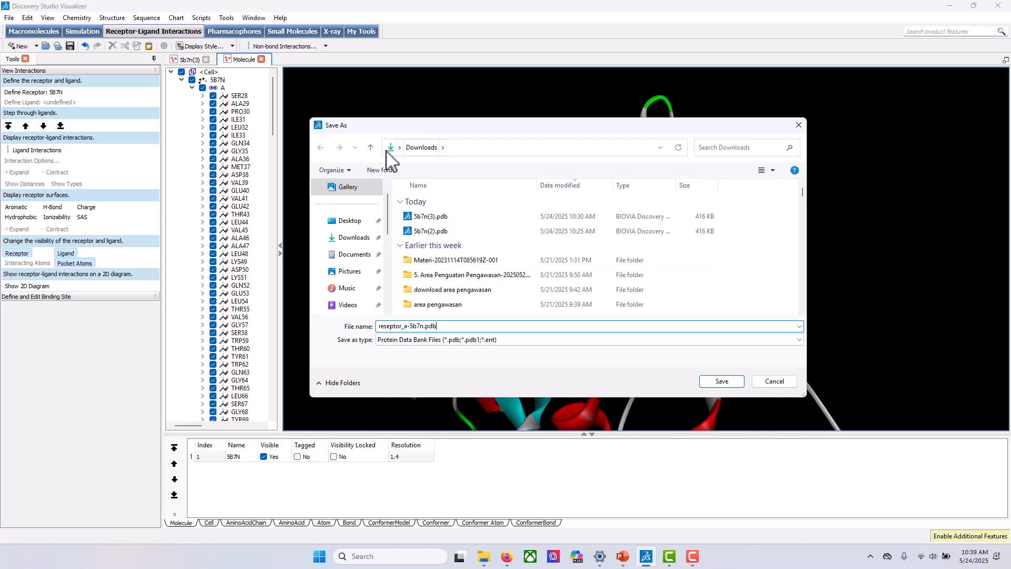
{"action": "left_click", "coordinate": [382, 170]}
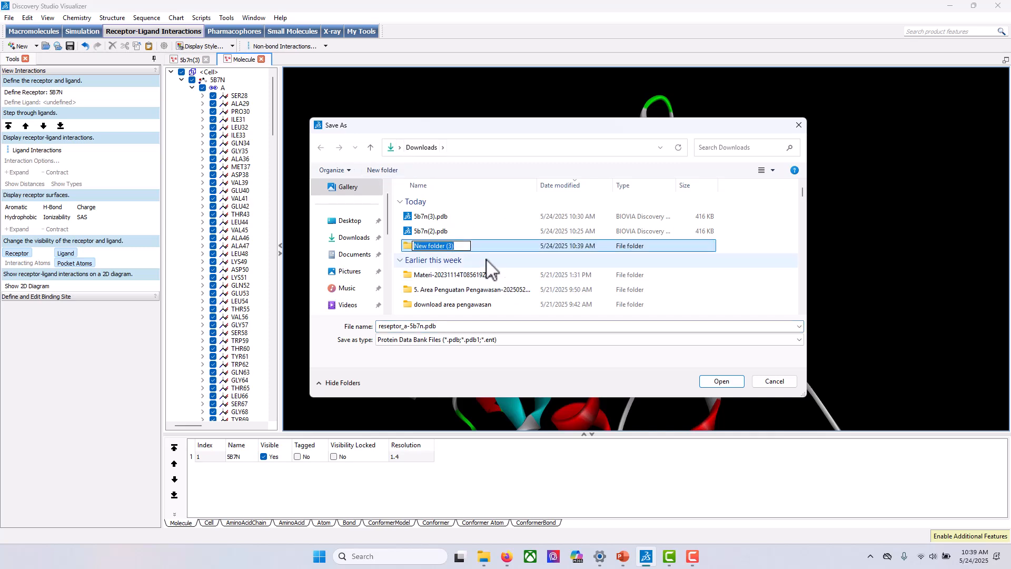
{"action": "type", "text": "Docking2025"}
{"action": "key", "text": "Home"}
{"action": "type", "text": "Tutpria"}
{"action": "key", "text": "BackSpace"}
{"action": "key", "text": "BackSpace"}
{"action": "key", "text": "BackSpace"}
{"action": "key", "text": "BackSpace"}
{"action": "type", "text": "orial"}
{"action": "left_click", "coordinate": [501, 255]}
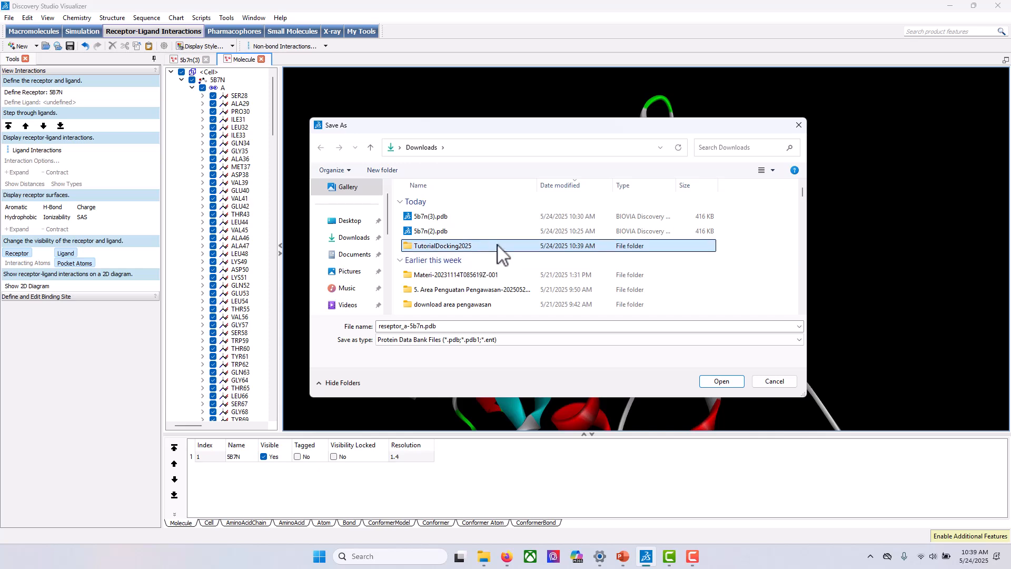
{"action": "double_click", "coordinate": [498, 245]}
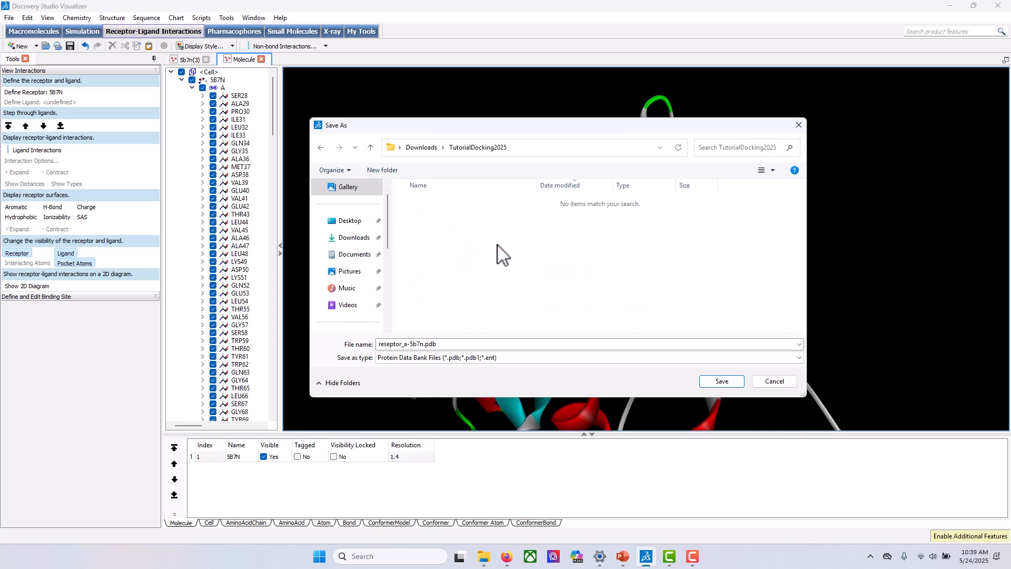
{"action": "left_click", "coordinate": [729, 384]}
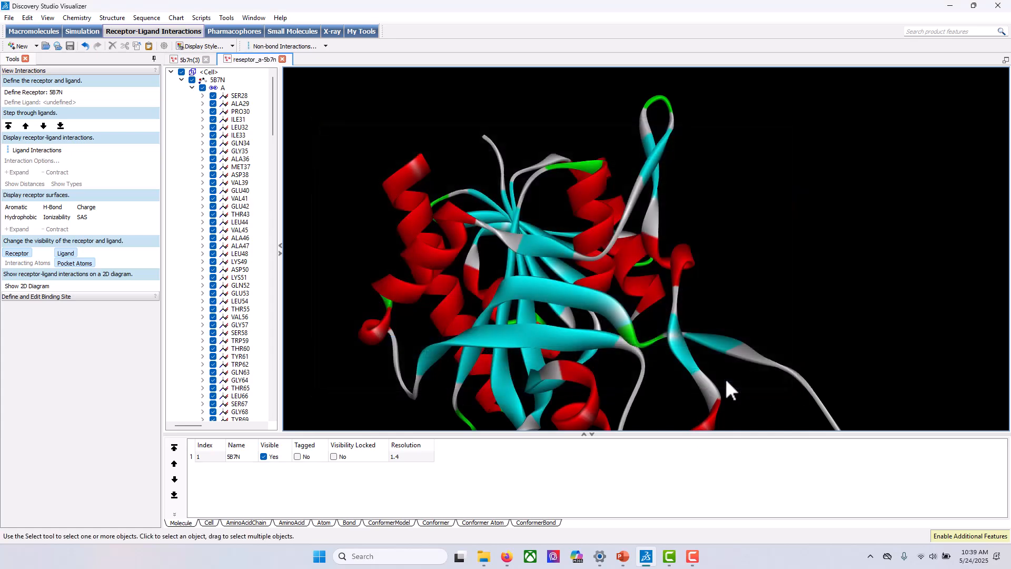
Switch to File Explorer and open the TutorialDocking2025 folder in Downloads to check for the saved receptor file
{"action": "mouse_move", "coordinate": [484, 556]}
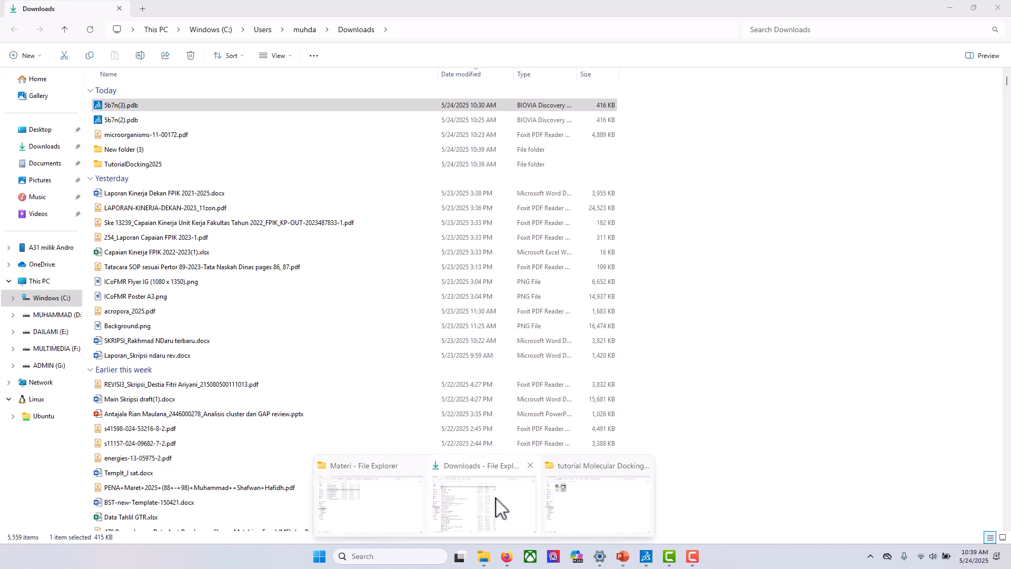
{"action": "left_click", "coordinate": [497, 507]}
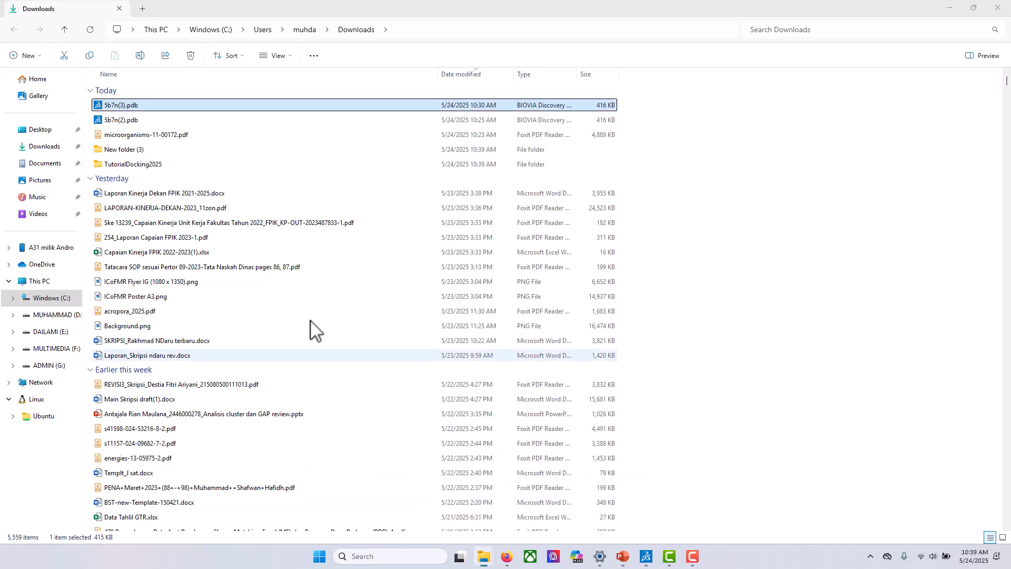
{"action": "double_click", "coordinate": [157, 164]}
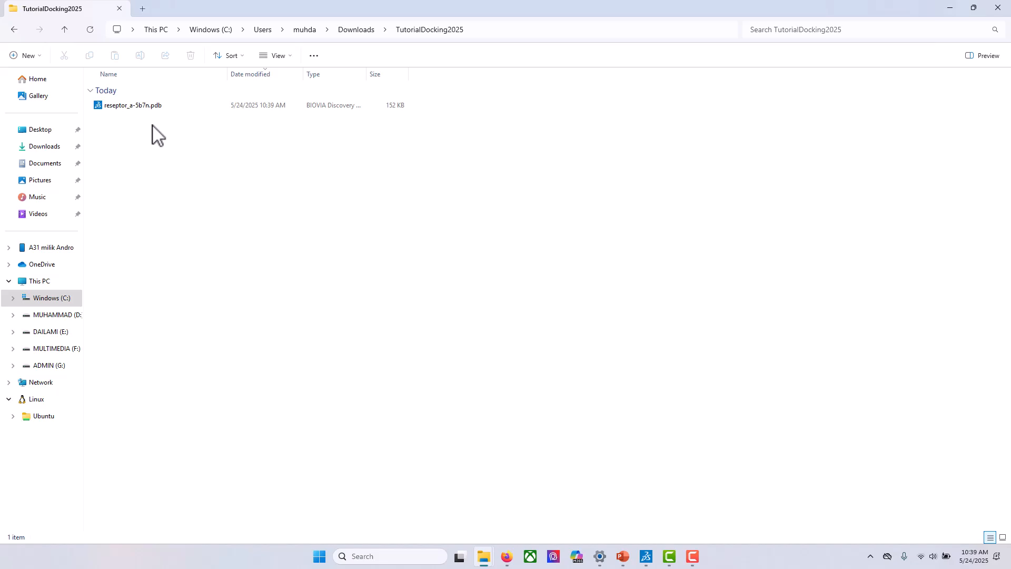
Switch back to Discovery Studio Visualizer and bring up the original 5b7n(3) molecule window
{"action": "mouse_move", "coordinate": [646, 556]}
{"action": "left_click", "coordinate": [647, 508]}
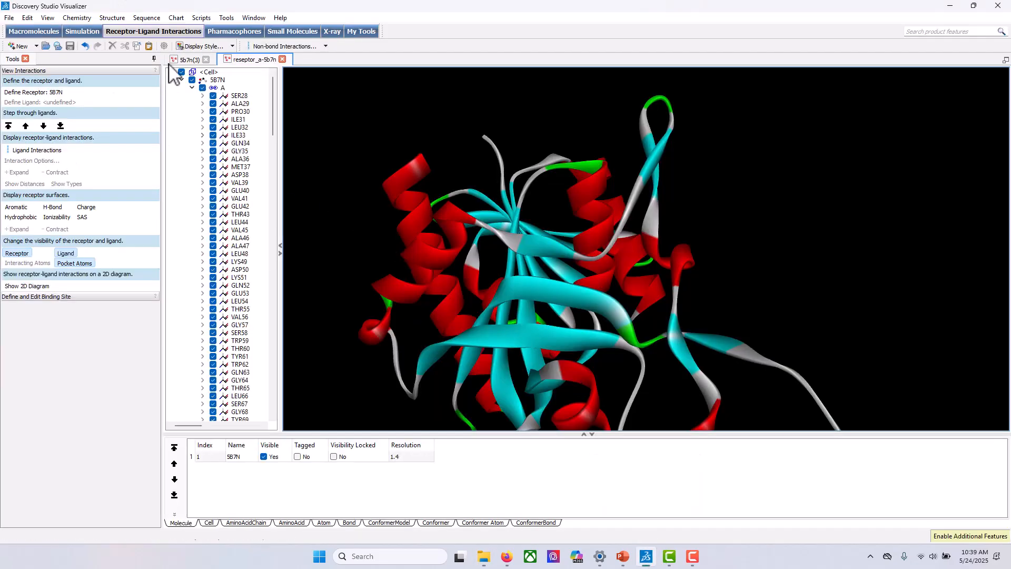
{"action": "left_click", "coordinate": [190, 60]}
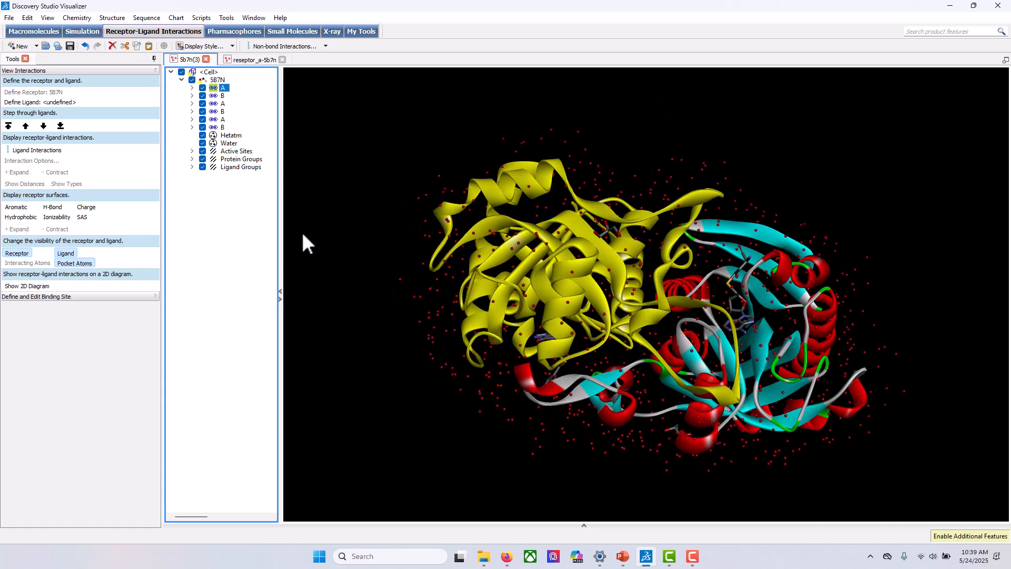
Highlight protein chains A and B one after the other to compare them in the structure, and clear the selection
{"action": "left_click", "coordinate": [248, 261]}
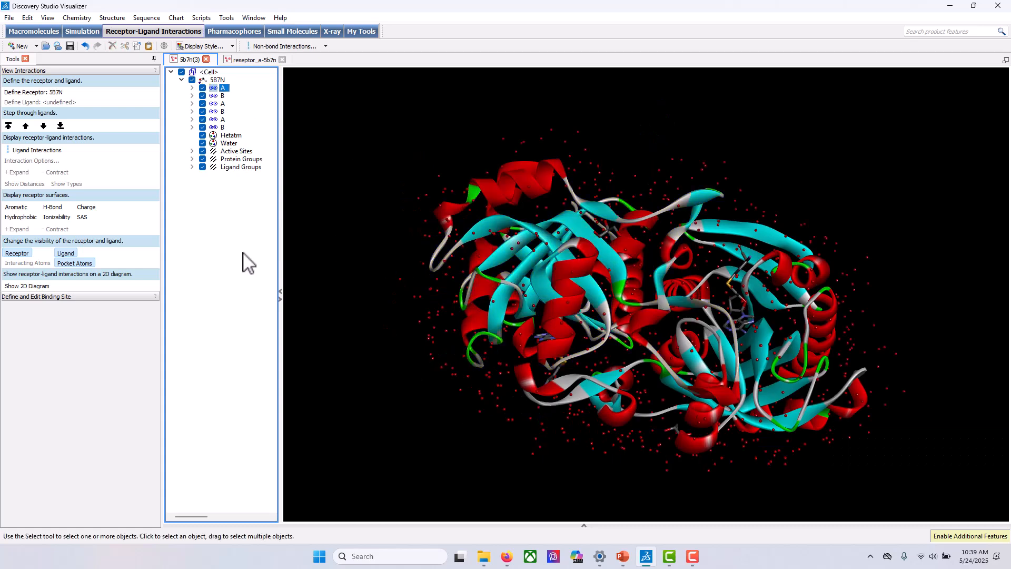
{"action": "left_click", "coordinate": [223, 88]}
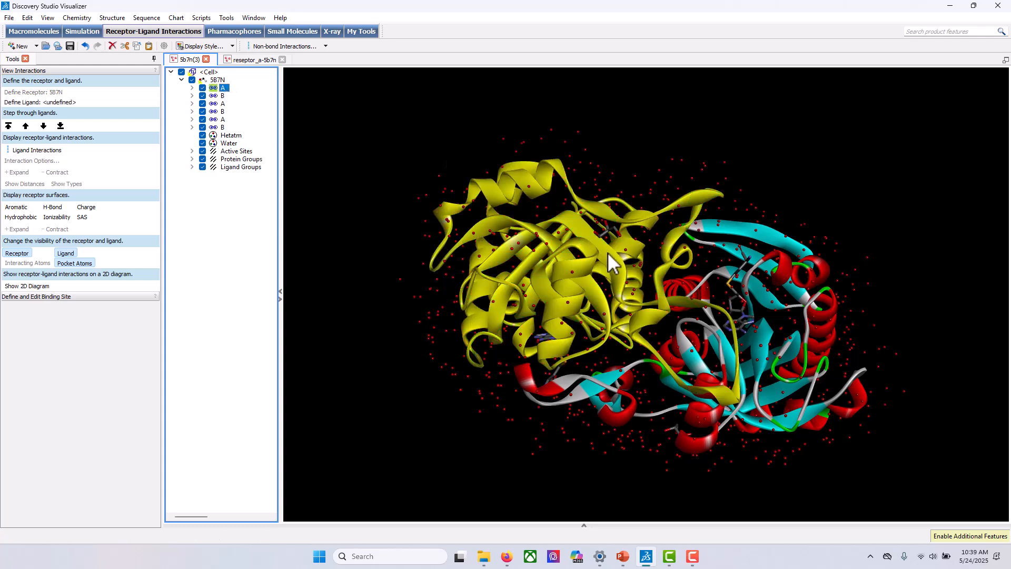
{"action": "left_click", "coordinate": [223, 96]}
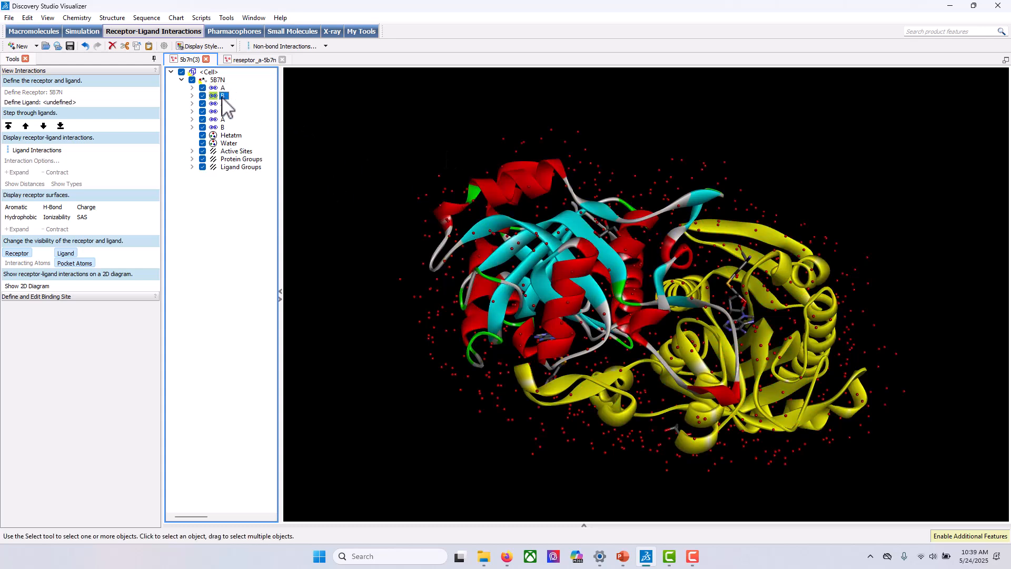
{"action": "left_click", "coordinate": [215, 200]}
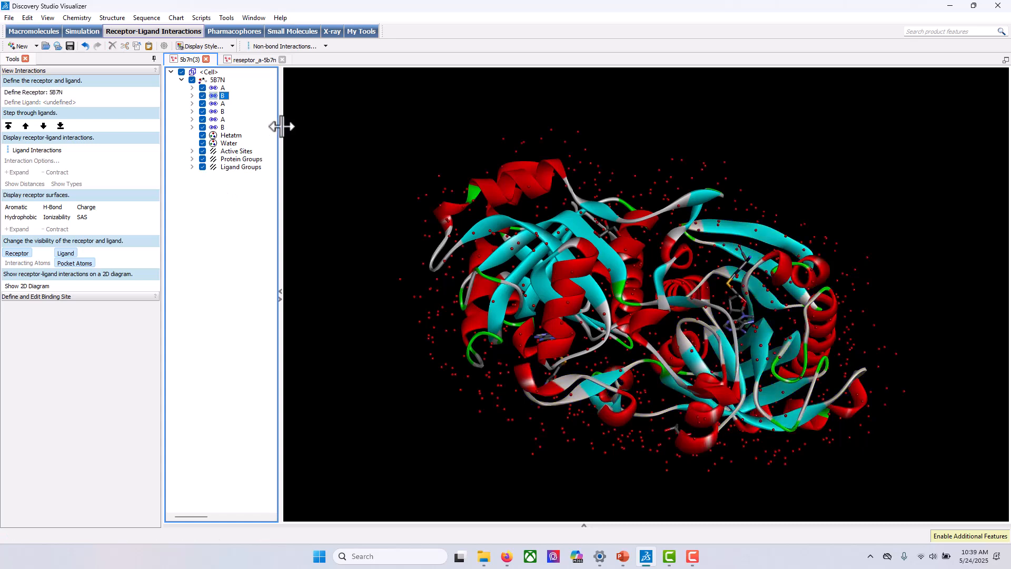
Delete protein chain B from the 5B7N complex
{"action": "left_click", "coordinate": [220, 97]}
{"action": "left_click_drag", "start_coordinate": [910, 394], "coordinate": [798, 368]}
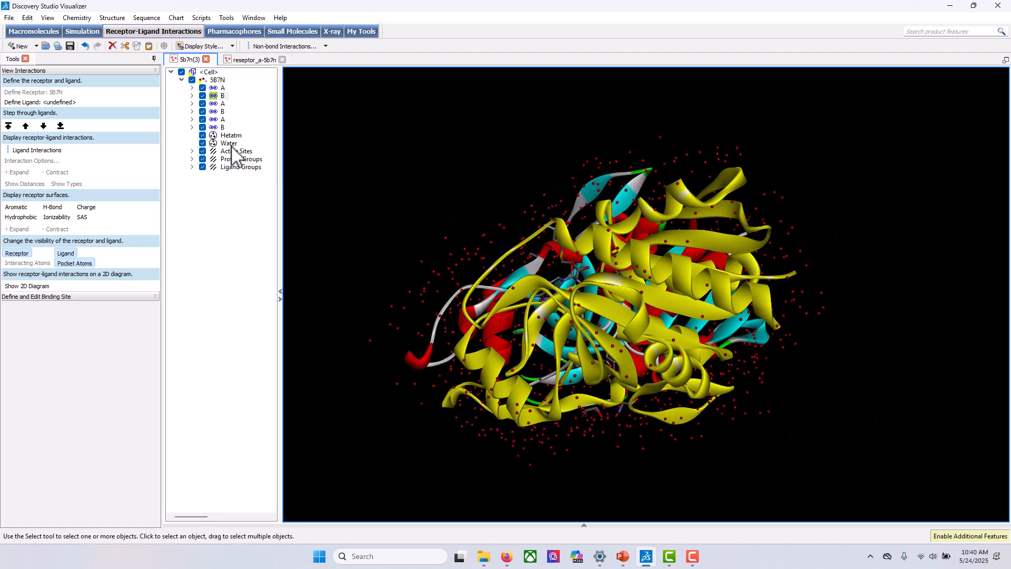
{"action": "key", "text": "Delete"}
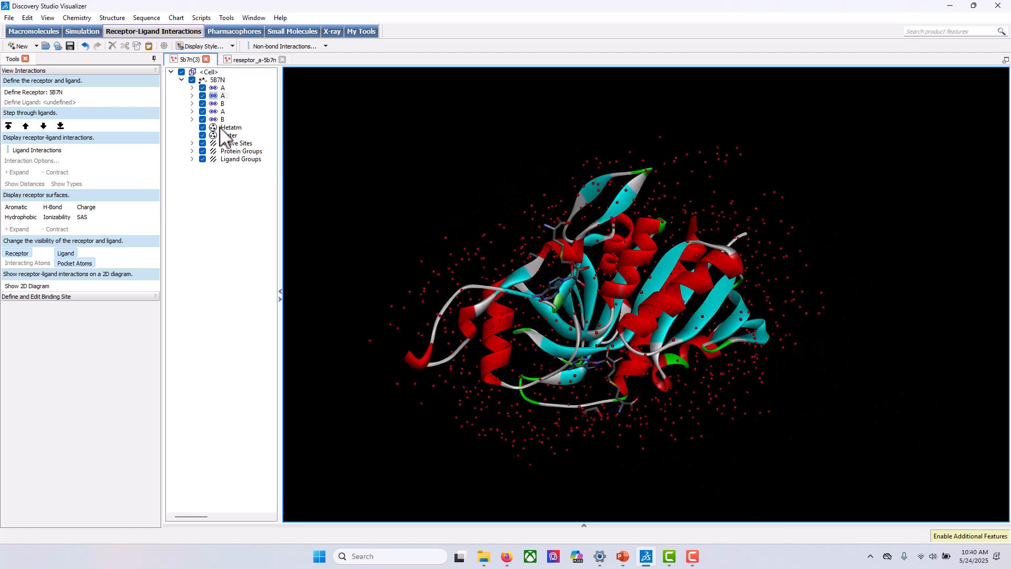
Identify the bound ligand molecules of chains A and B in the structure and delete both ligand entries from the hierarchy
{"action": "left_click", "coordinate": [223, 95]}
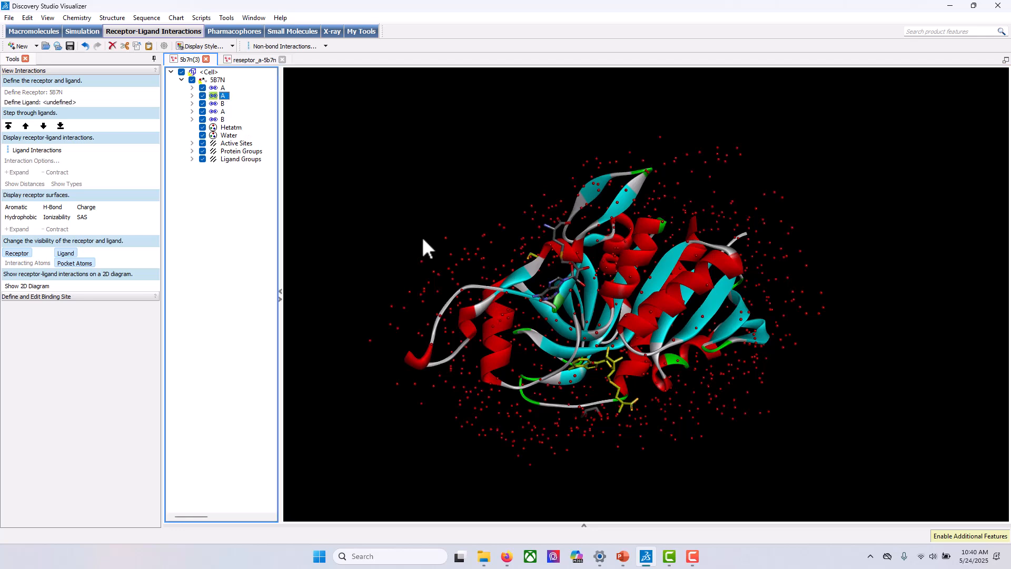
{"action": "left_click", "coordinate": [223, 103]}
{"action": "left_click", "coordinate": [223, 96]}
{"action": "left_click", "coordinate": [756, 474]}
{"action": "scroll", "coordinate": [663, 443], "scroll_direction": "up", "scroll_amount": 5}
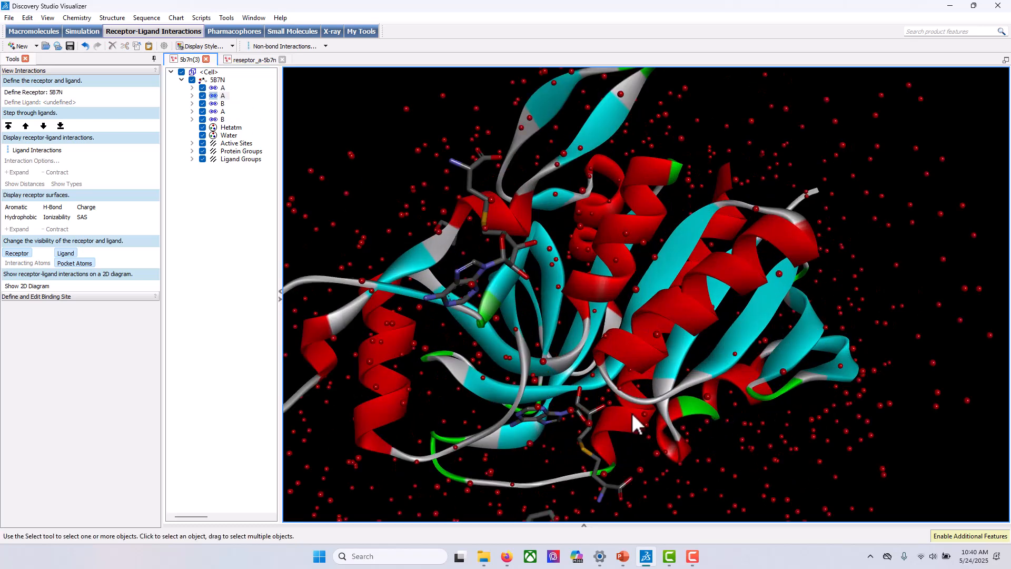
{"action": "scroll", "coordinate": [632, 414], "scroll_direction": "down", "scroll_amount": 3}
{"action": "left_click", "coordinate": [226, 96]}
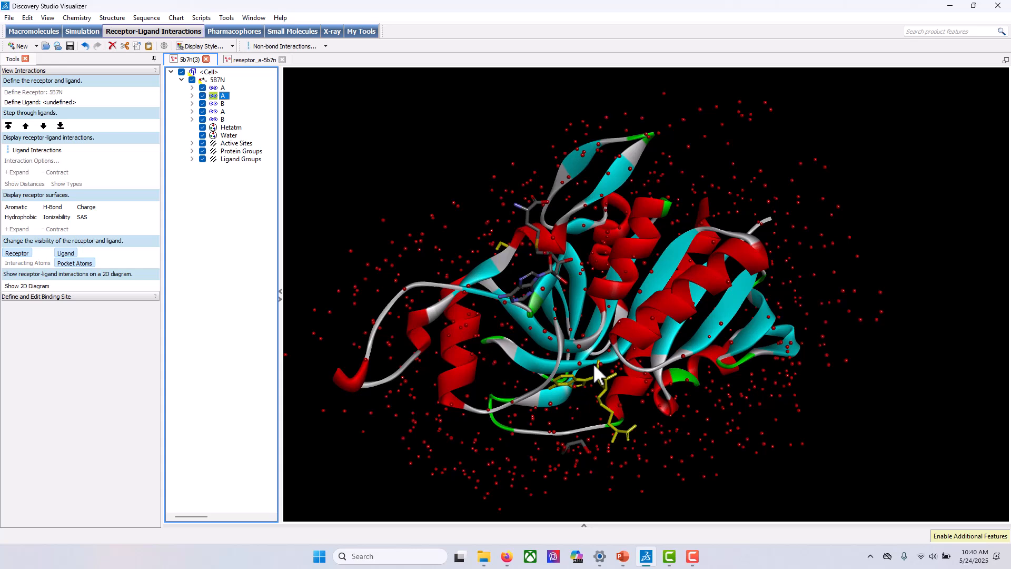
{"action": "key", "text": "Delete"}
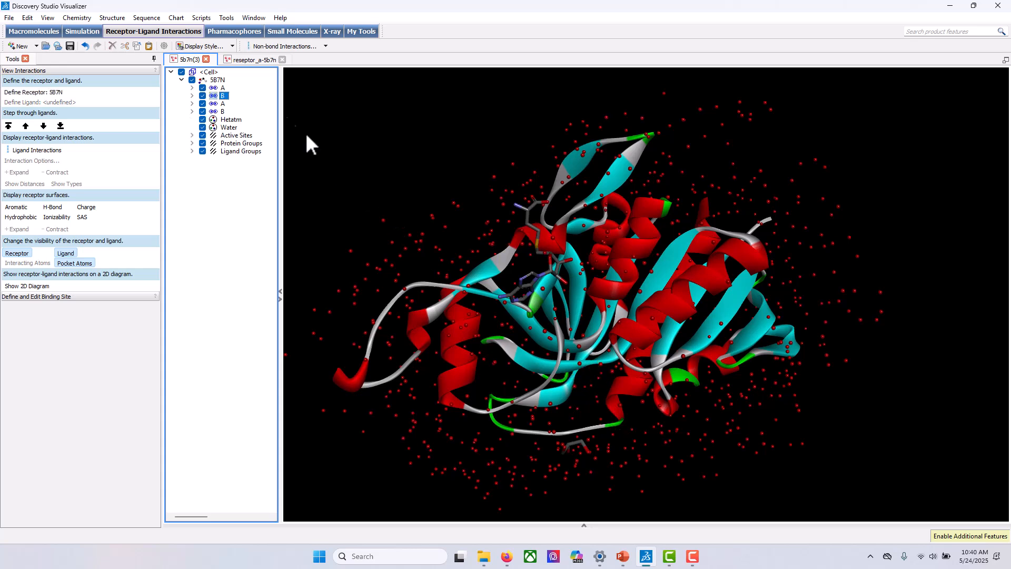
{"action": "left_click", "coordinate": [223, 96]}
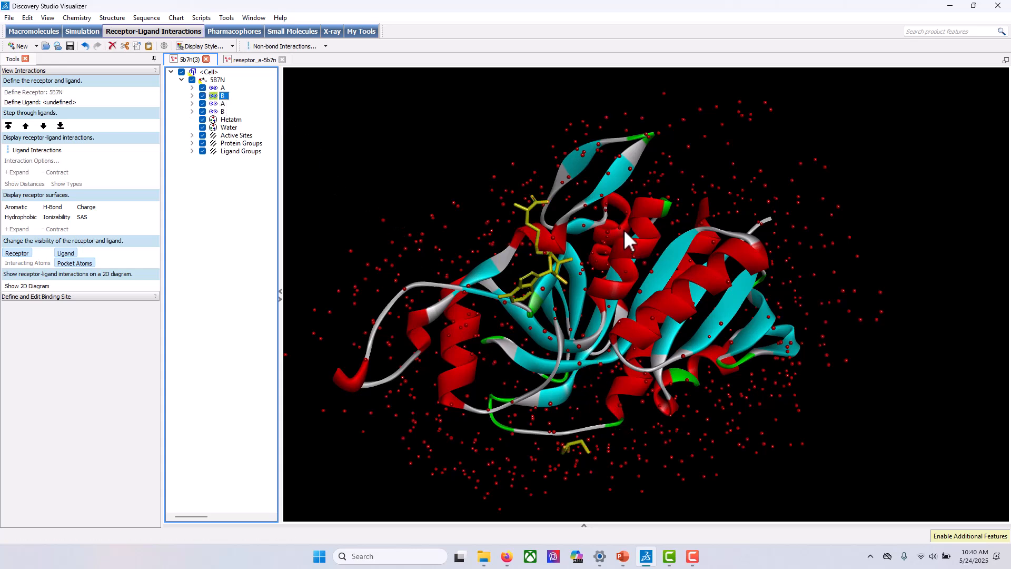
{"action": "key", "text": "Delete"}
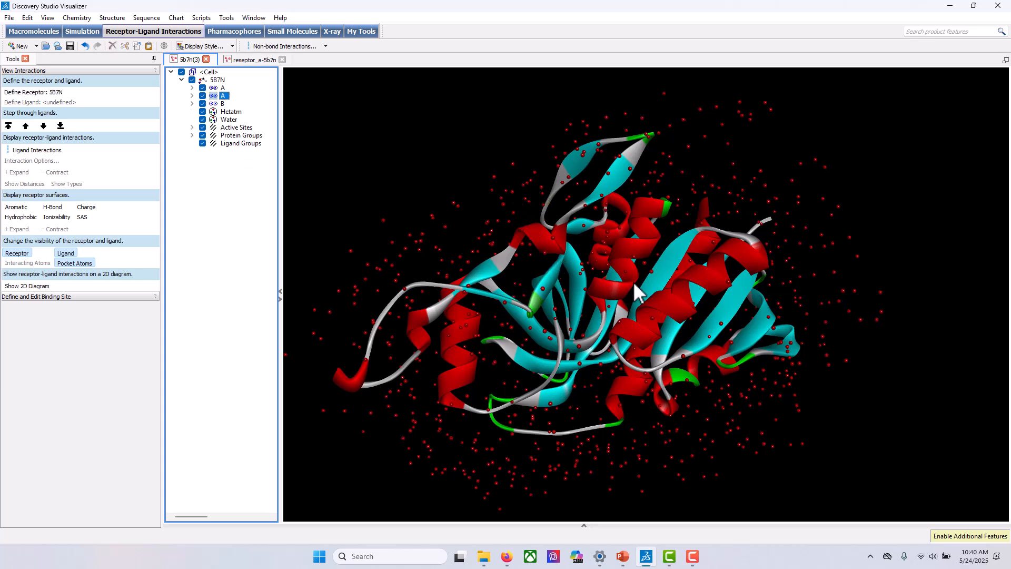
Delete the water entries of chains A and B and the Ligand Groups entry from the 5B7N hierarchy
{"action": "left_click", "coordinate": [221, 97]}
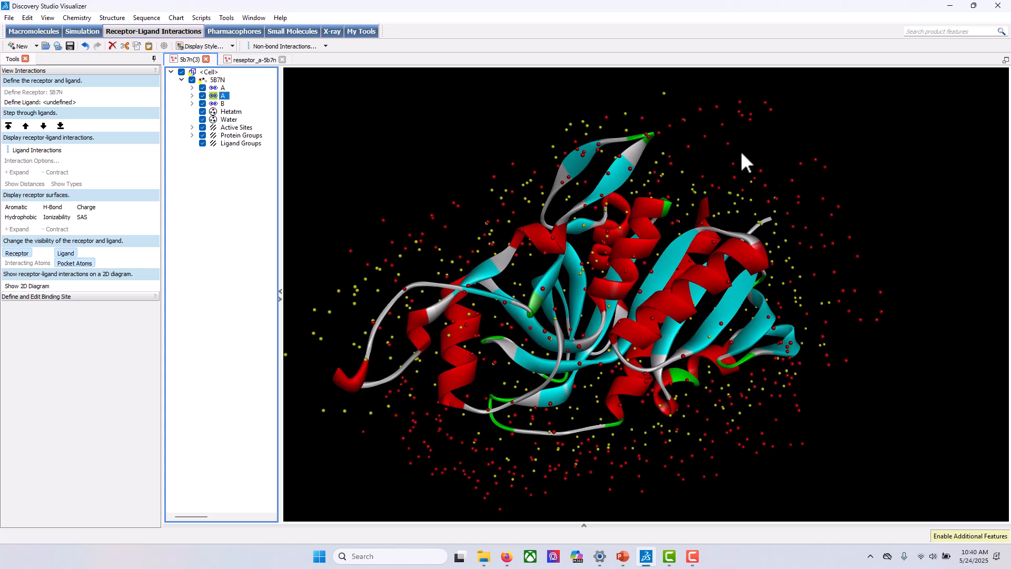
{"action": "key", "text": "Delete"}
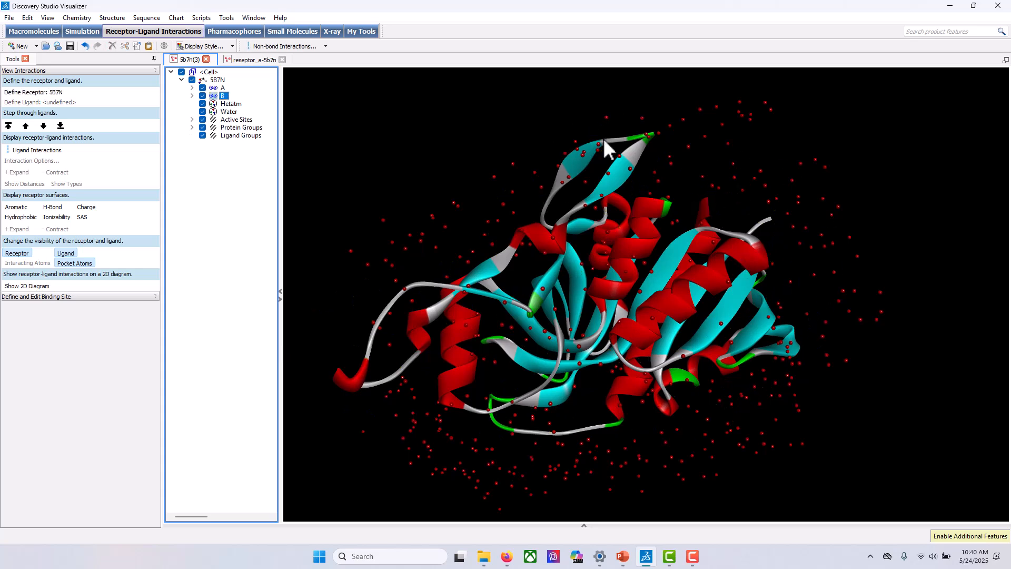
{"action": "left_click", "coordinate": [223, 96]}
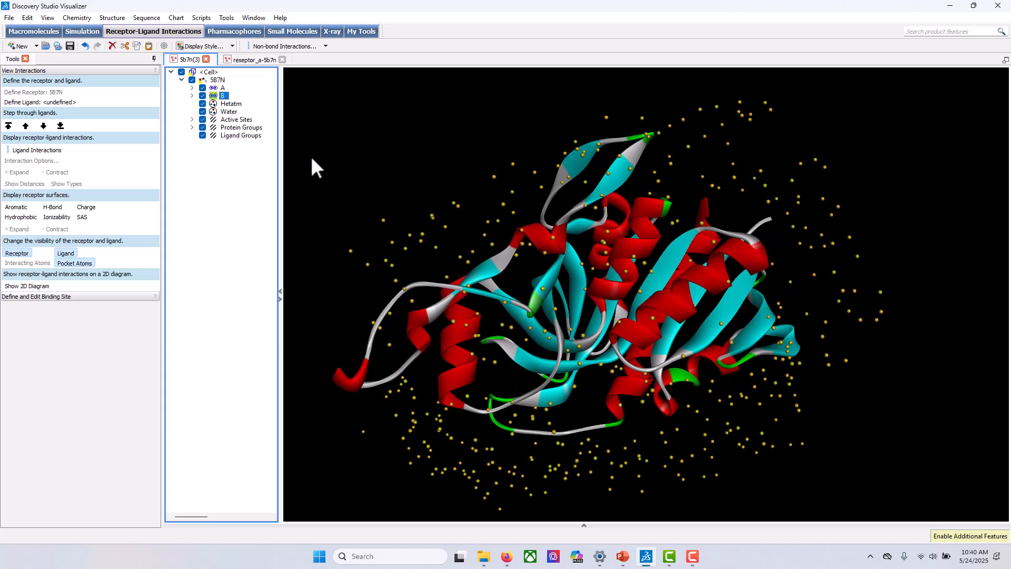
{"action": "key", "text": "Delete"}
{"action": "right_click_drag", "start_coordinate": [832, 230], "coordinate": [822, 266]}
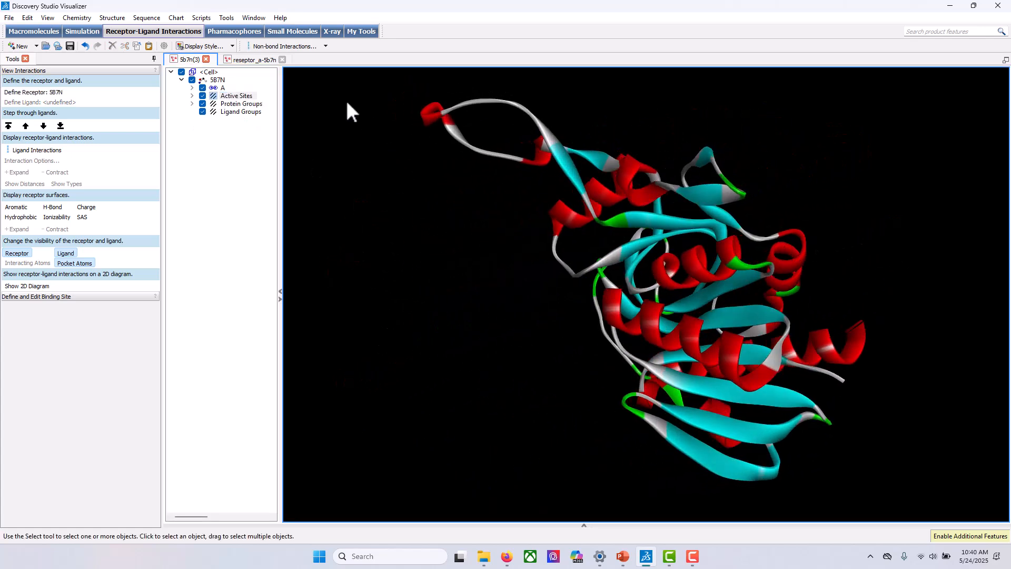
{"action": "left_click", "coordinate": [240, 112]}
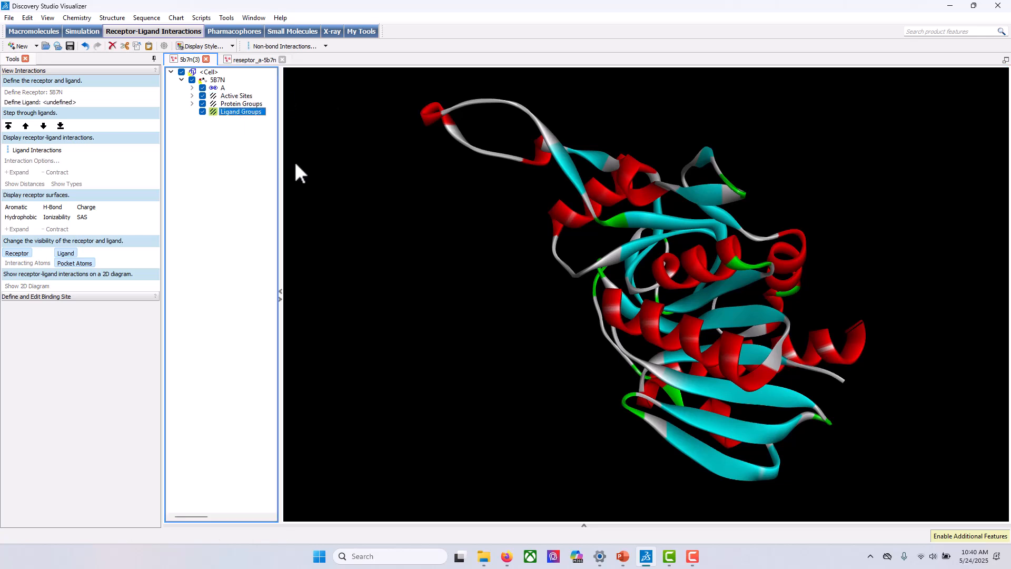
{"action": "key", "text": "Delete"}
Highlight Active Sites and Protein Groups in turn to see which residues they cover, and clear the selection
{"action": "left_click", "coordinate": [239, 96]}
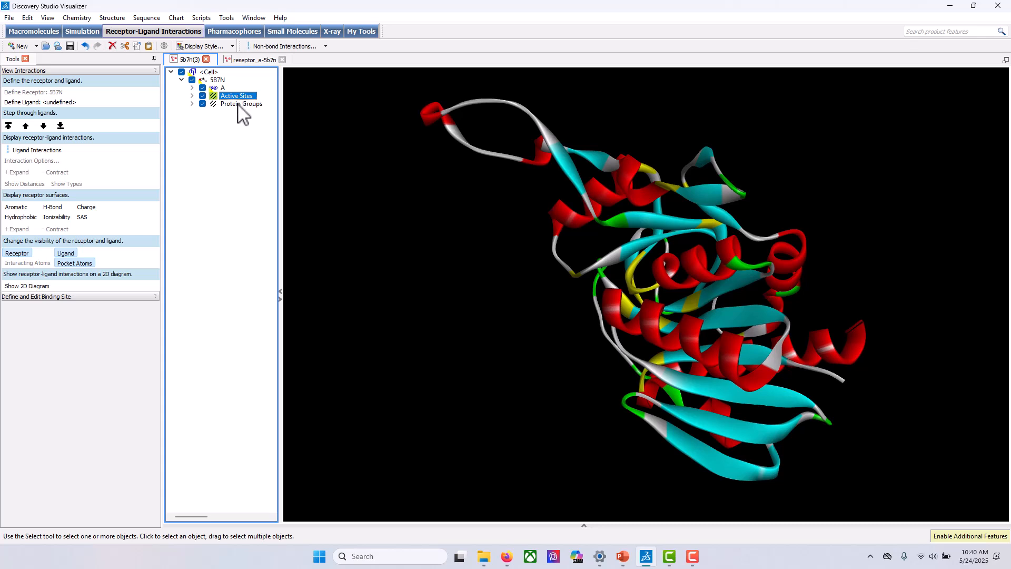
{"action": "left_click", "coordinate": [240, 104]}
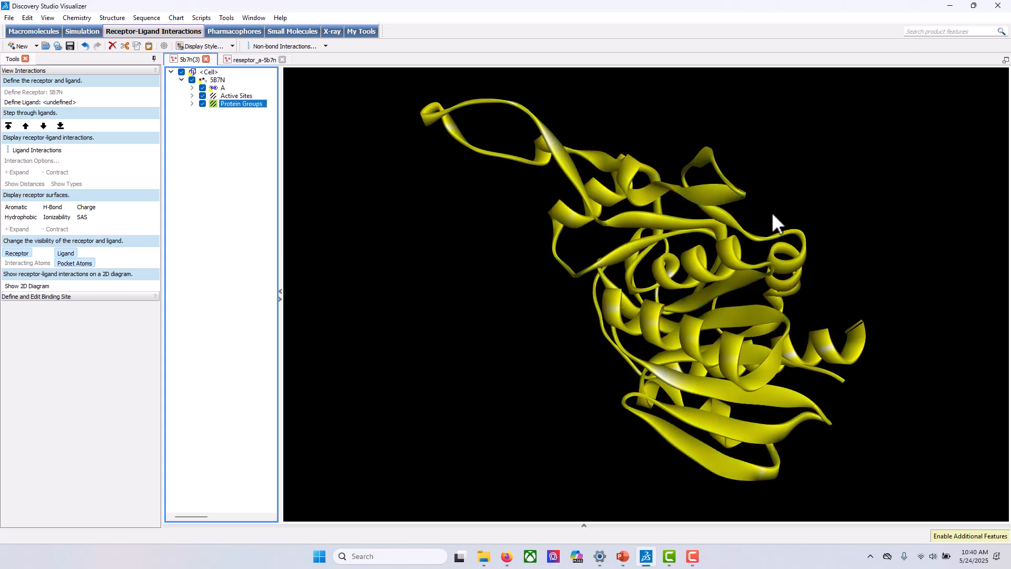
{"action": "left_click", "coordinate": [226, 178]}
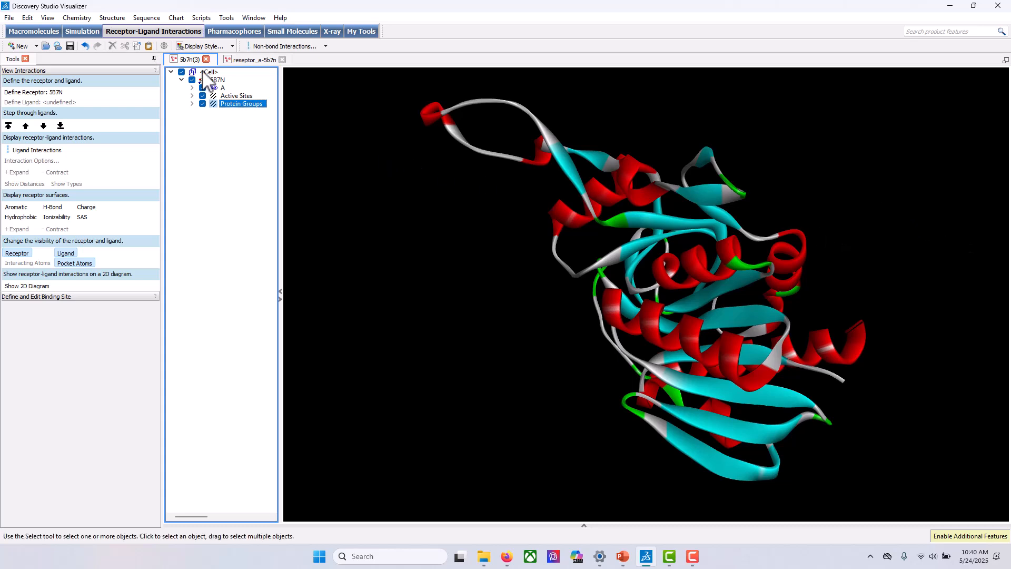
Set up saving the cleaned structure as Protein Data Bank Files in TutorialDocking2025, reusing the existing file name reseptor_a-5b7n.pdb
{"action": "left_click", "coordinate": [11, 18]}
{"action": "left_click", "coordinate": [31, 109]}
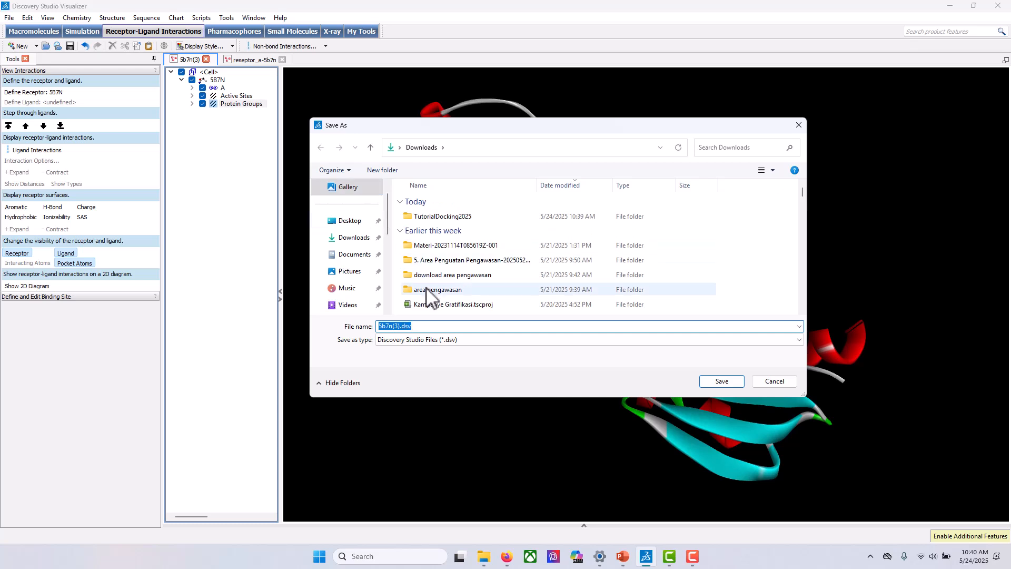
{"action": "left_click", "coordinate": [458, 340]}
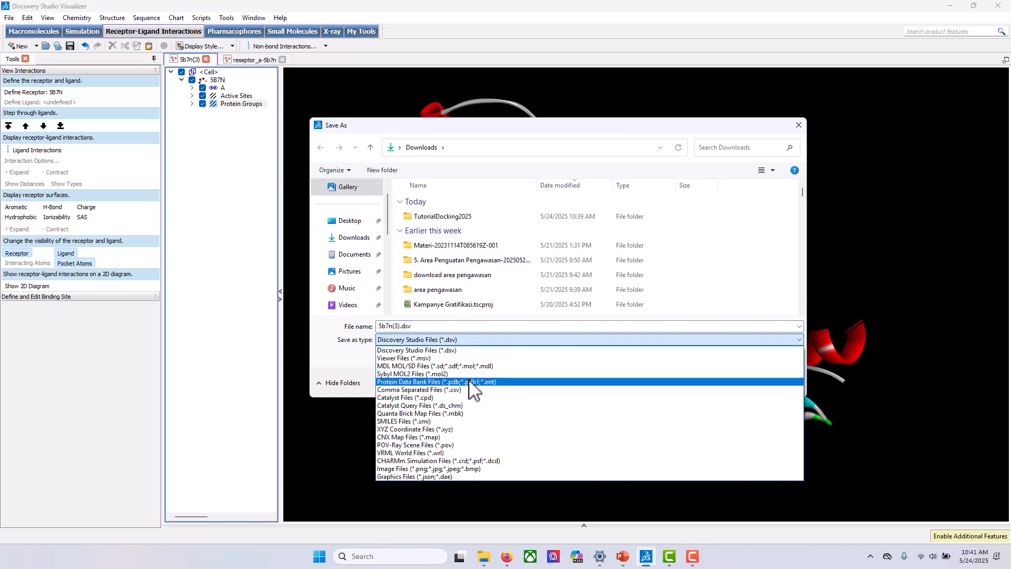
{"action": "left_click", "coordinate": [453, 382]}
{"action": "double_click", "coordinate": [463, 246]}
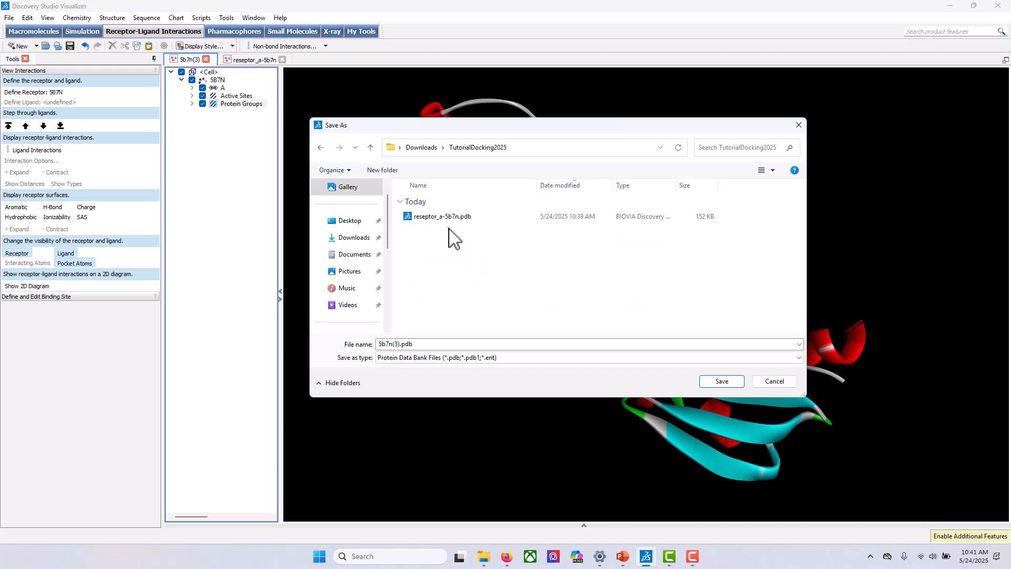
{"action": "left_click", "coordinate": [445, 217]}
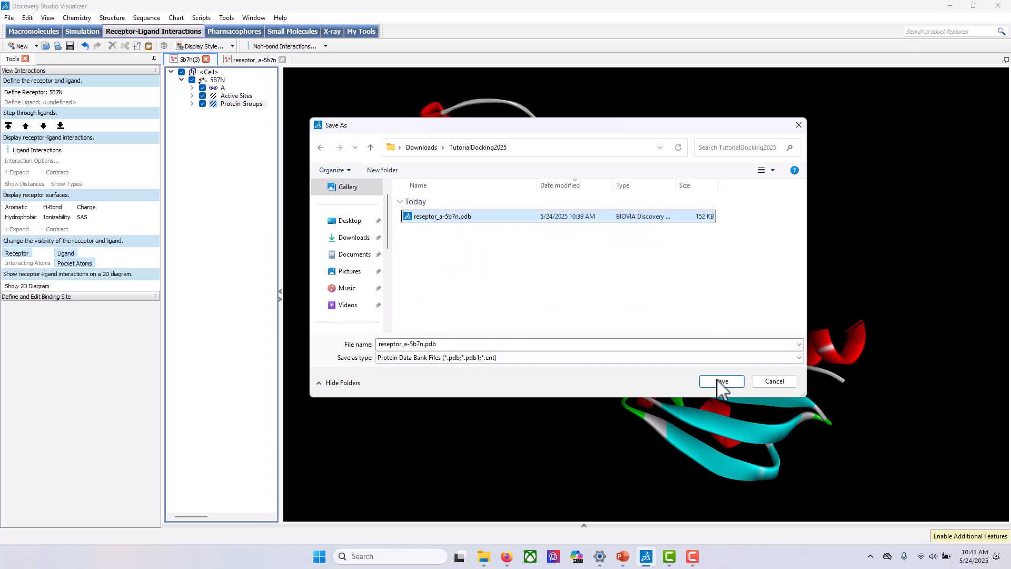